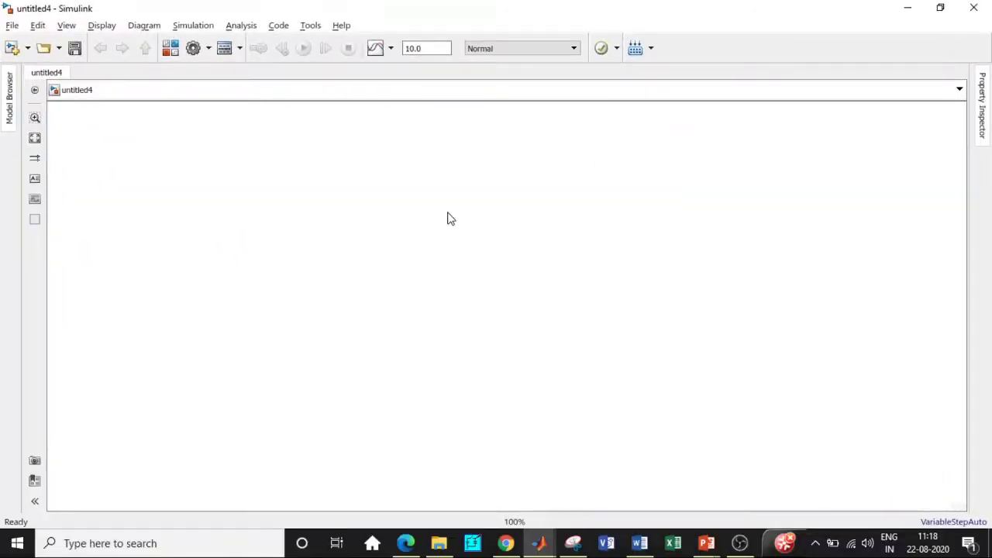
- Open the Simulink Library Browser beside the empty untitled4 model
click(168, 49)
- Replace the old scope search with an 'ac voltage' library search
double_click(376, 32)
key(BackSpace)
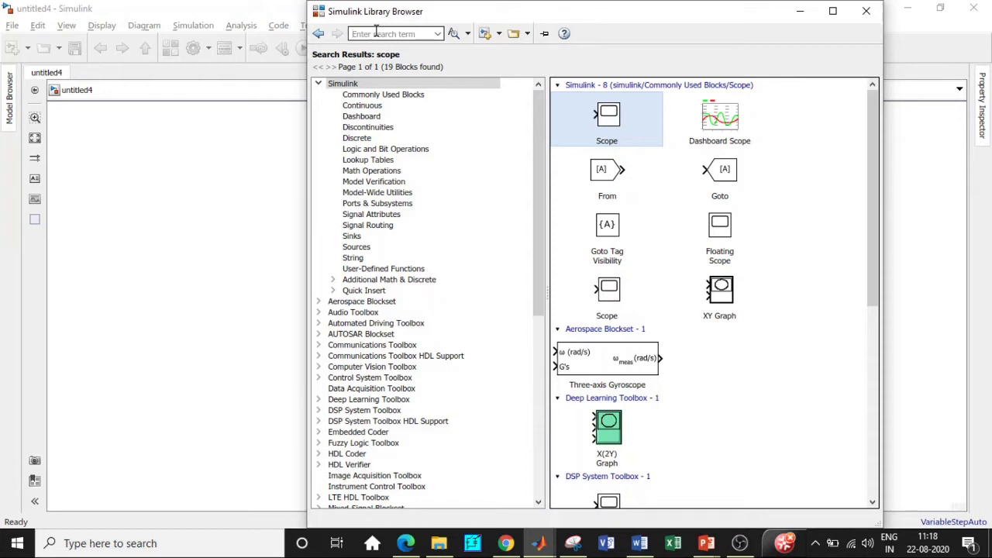
text(Ac)
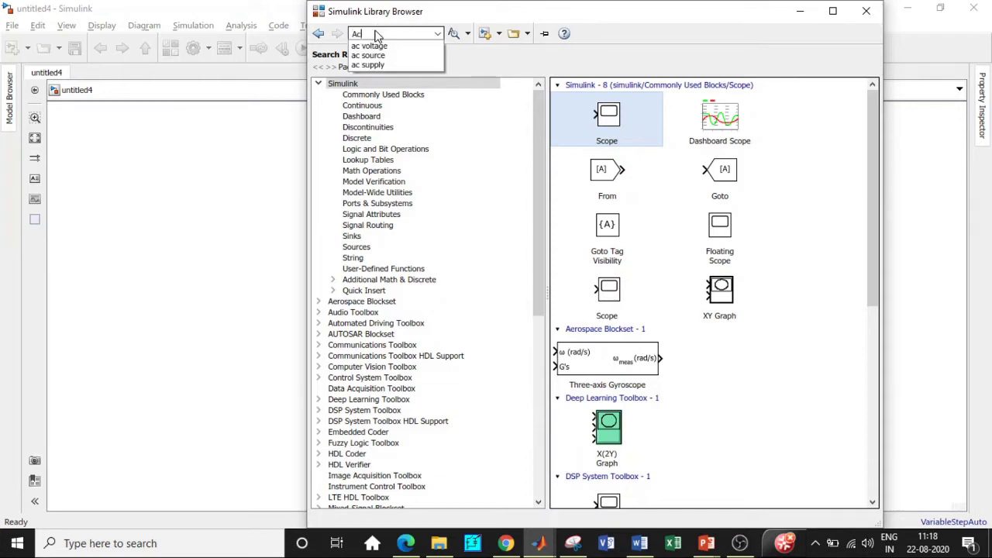
click(368, 46)
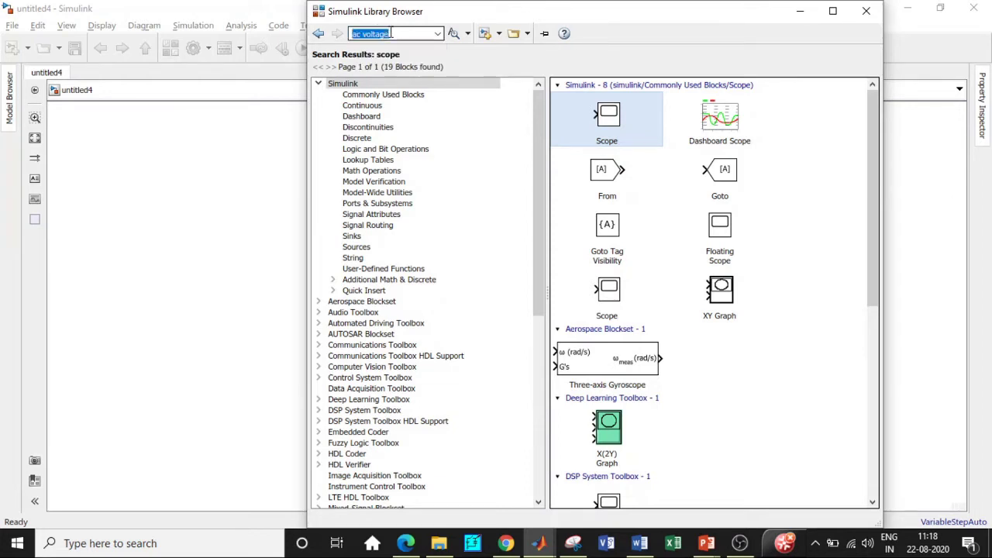
key(Return)
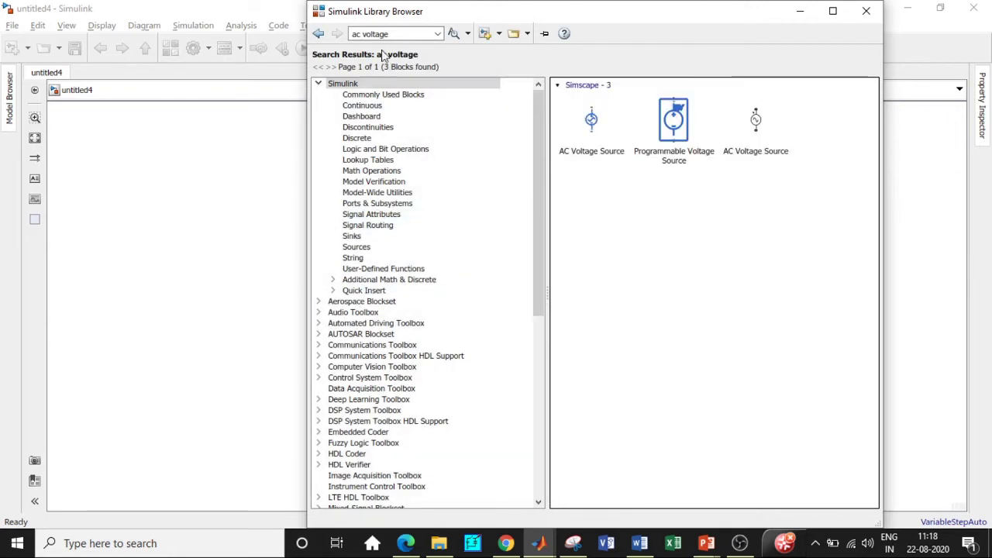
- Add the Simscape AC Voltage Source block to model untitled4
mouse_move(608, 134)
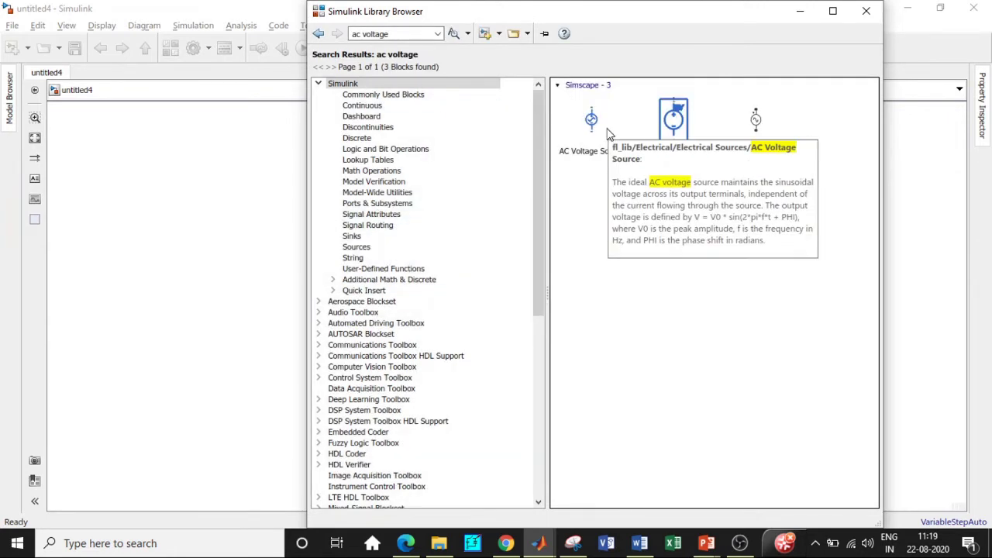
right_click(593, 121)
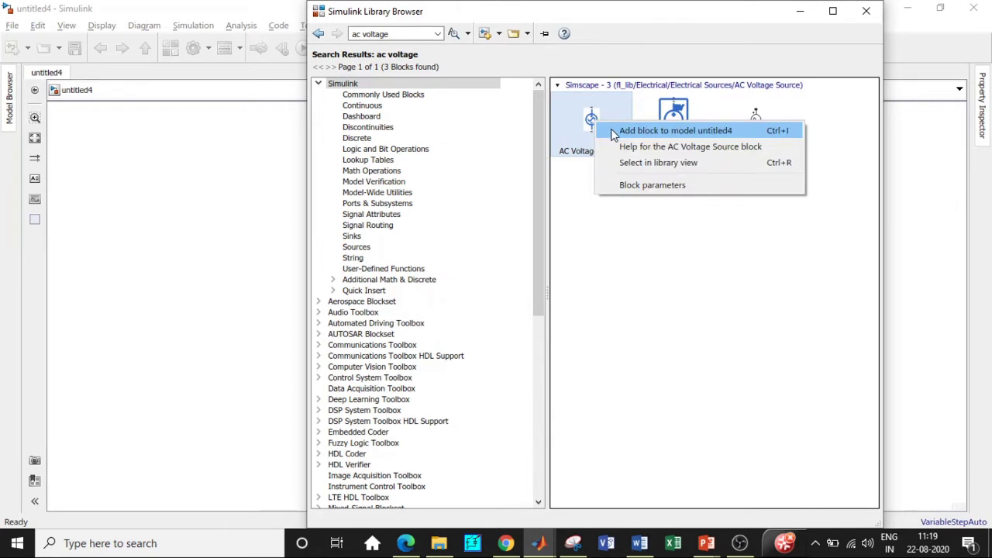
click(610, 134)
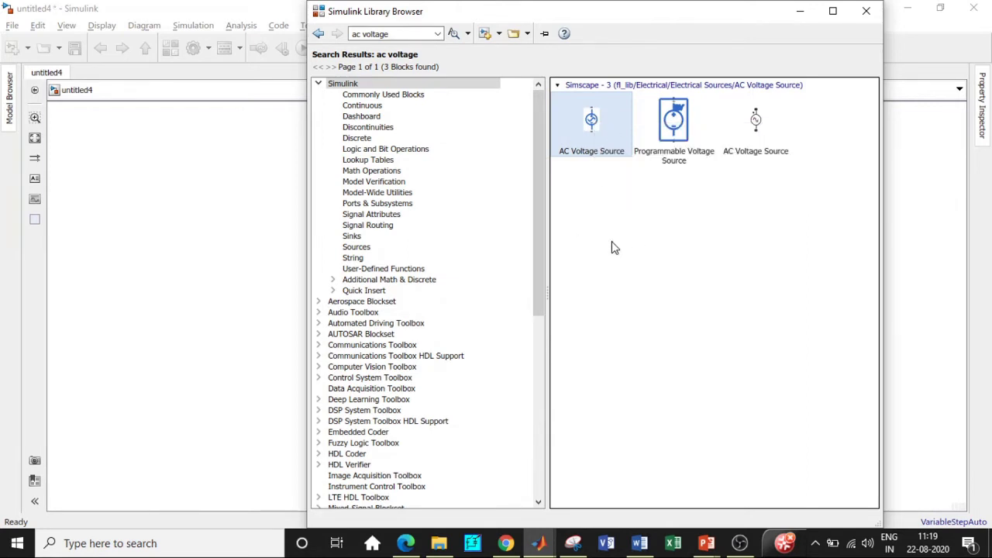
mouse_move(759, 141)
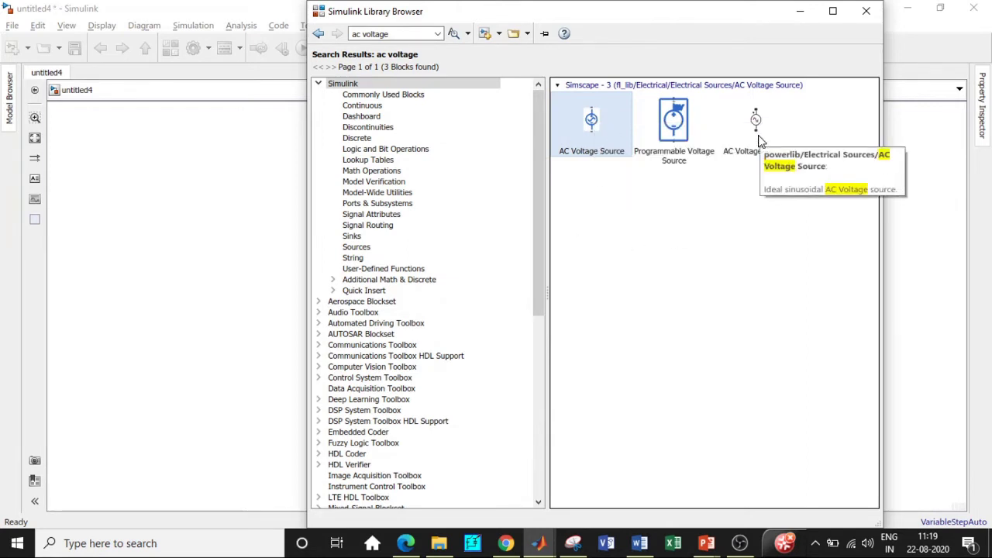
mouse_move(586, 153)
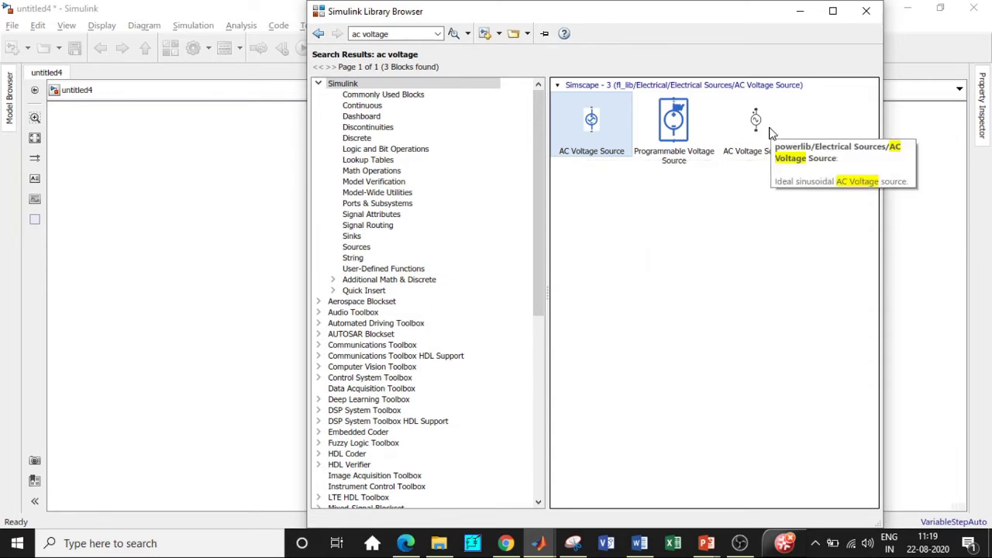
mouse_move(605, 129)
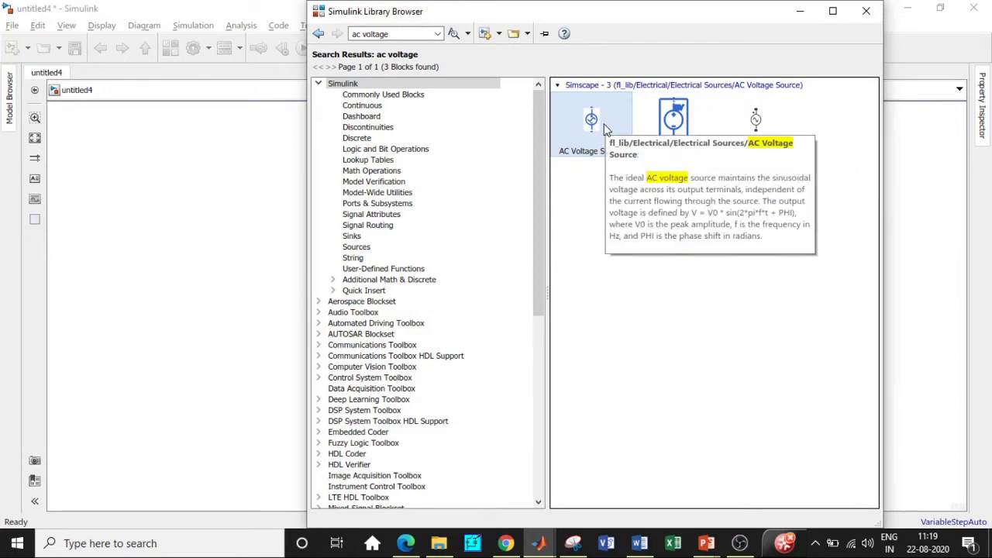
click(591, 152)
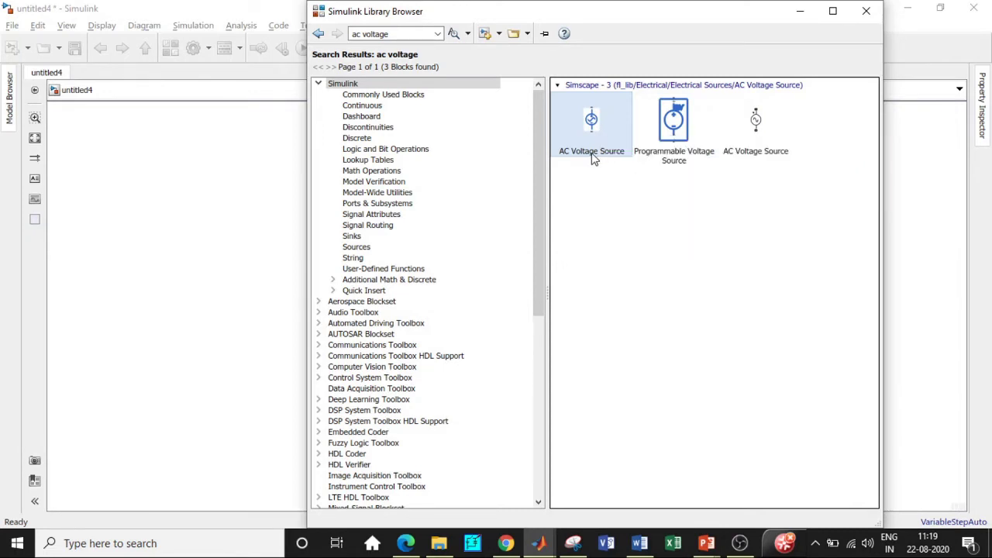
click(403, 35)
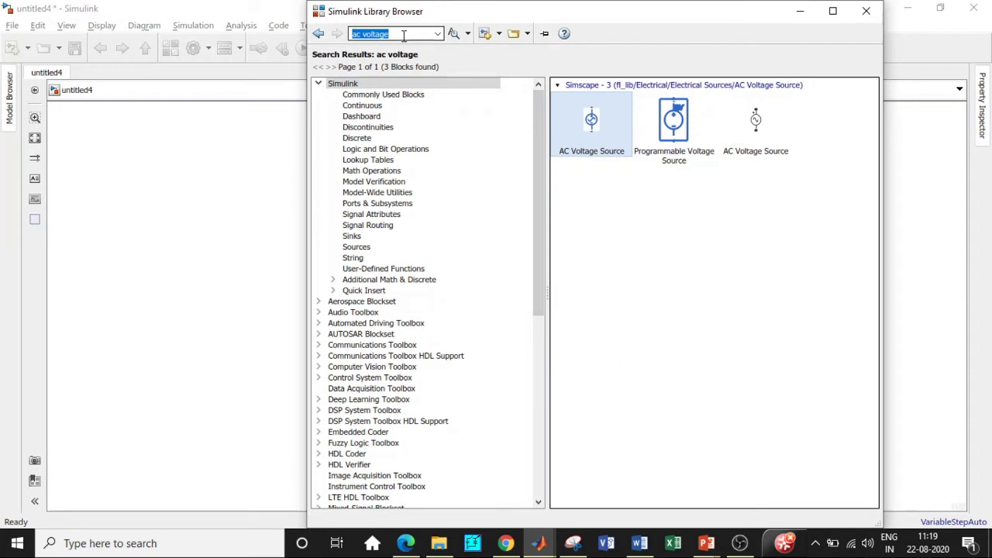
- Search 'voltage sensor' and add the Voltage Sensor block to untitled4
key(BackSpace)
text(Volt)
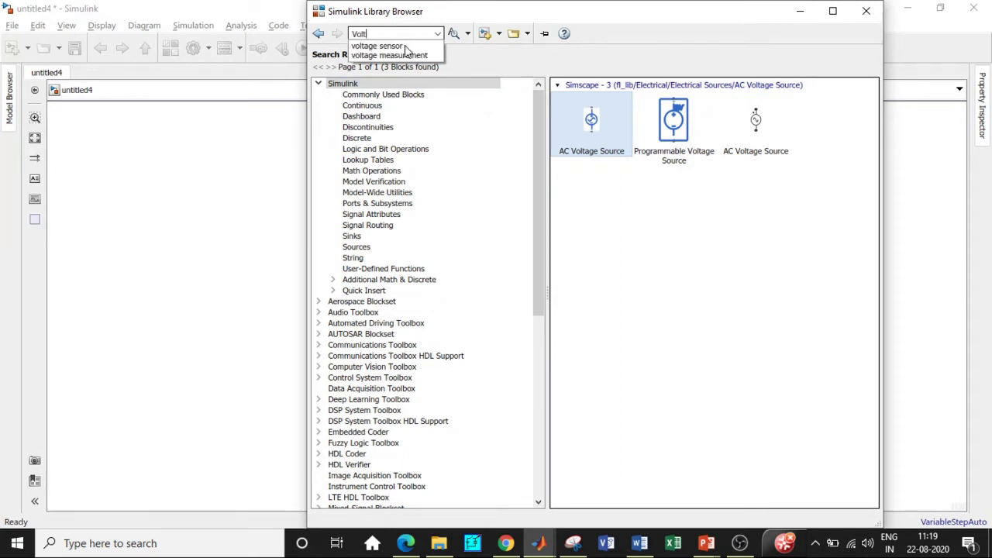
click(403, 47)
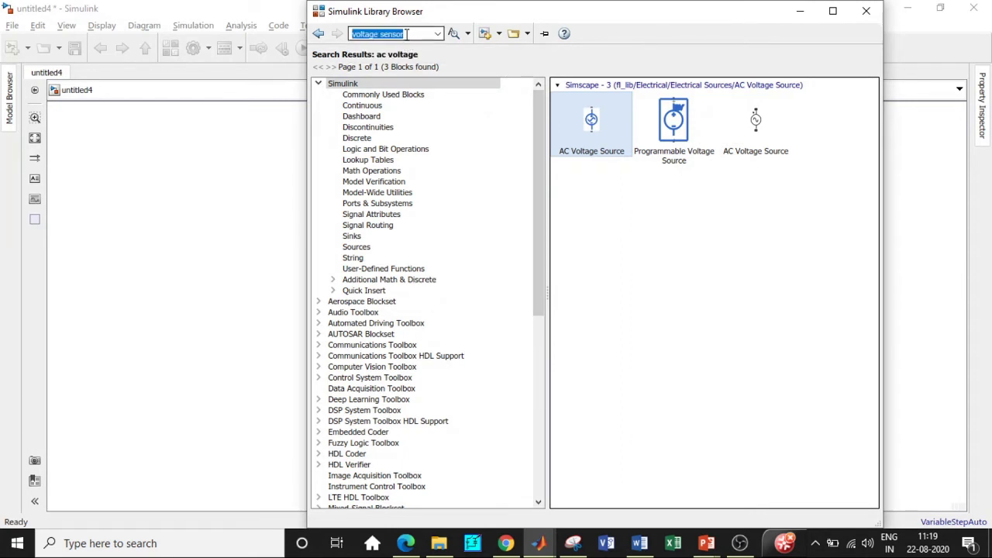
click(600, 124)
right_click(611, 124)
click(620, 129)
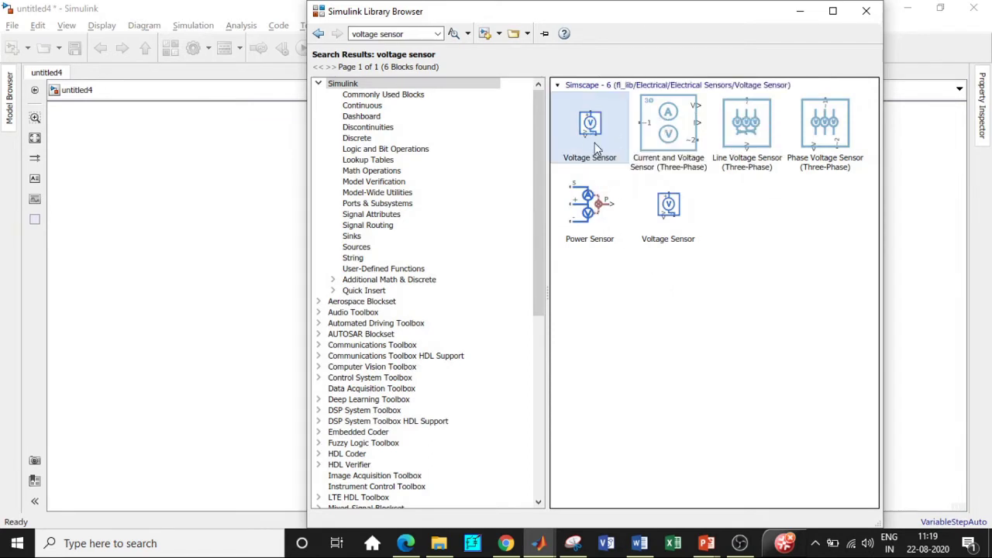
mouse_move(595, 148)
- Search 'electrical reference' and add the Electrical Reference block to the model
click(421, 37)
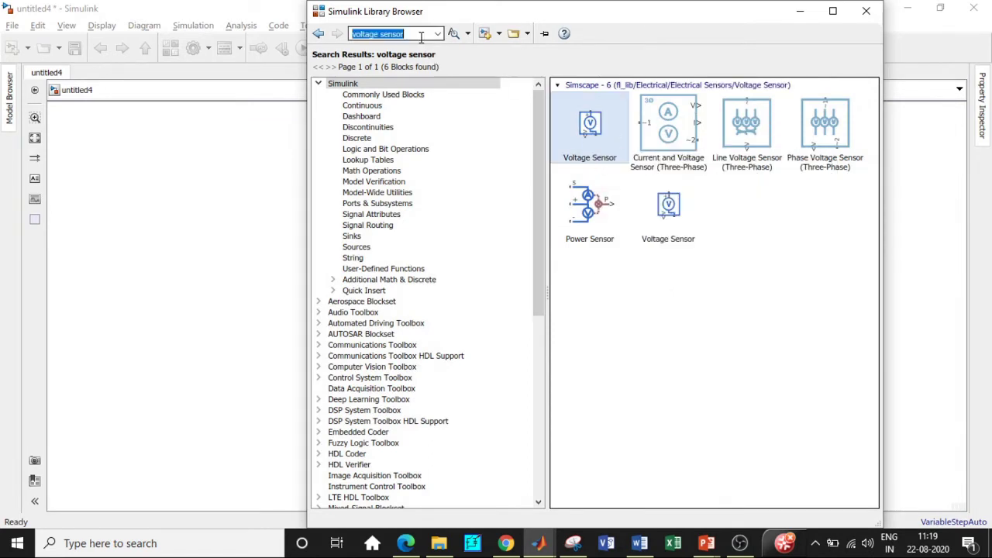
key(BackSpace)
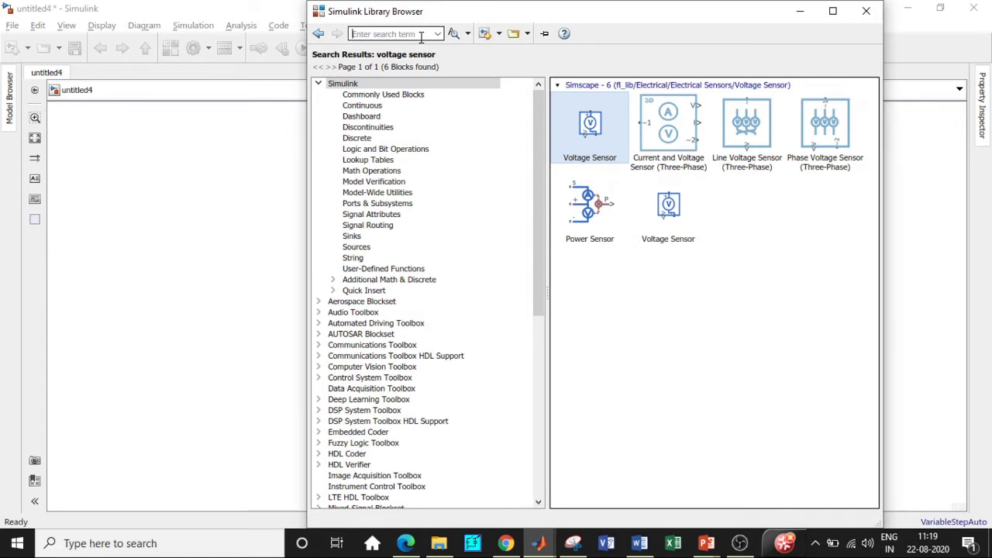
text(Elec)
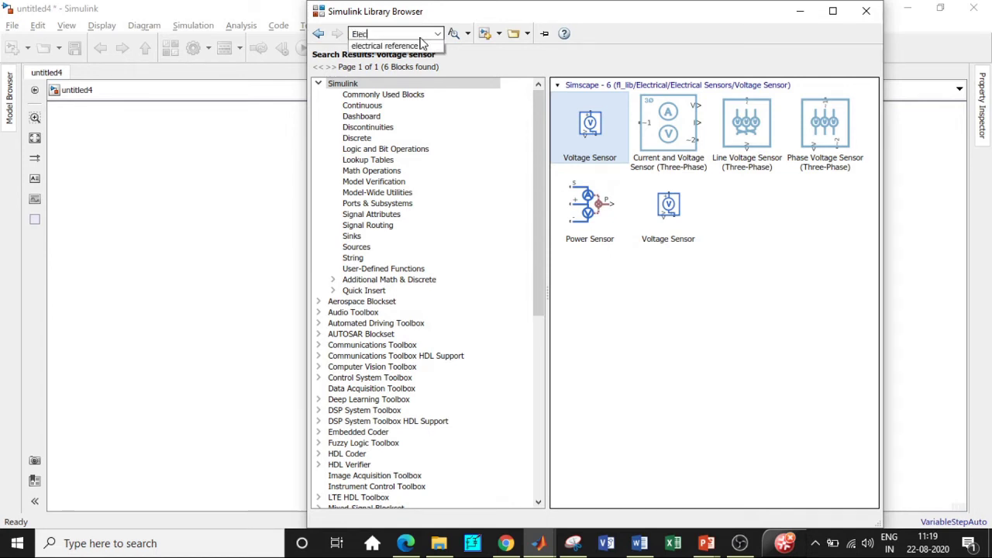
click(420, 46)
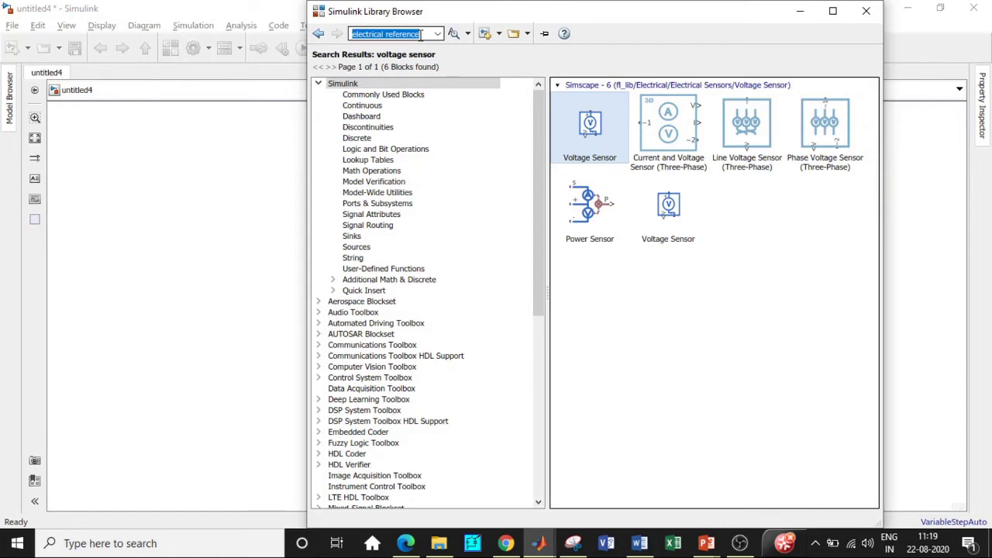
click(590, 170)
right_click(597, 169)
click(620, 175)
- Search 'solver configuration' and add the Solver Configuration block to untitled4
click(413, 34)
key(BackSpace)
text(Sol)
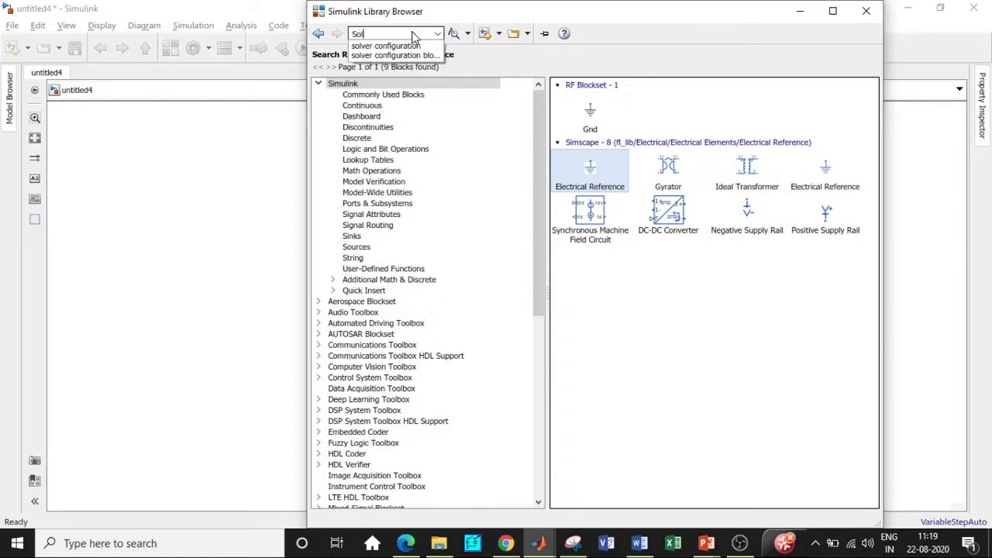
key(Down)
key(Return)
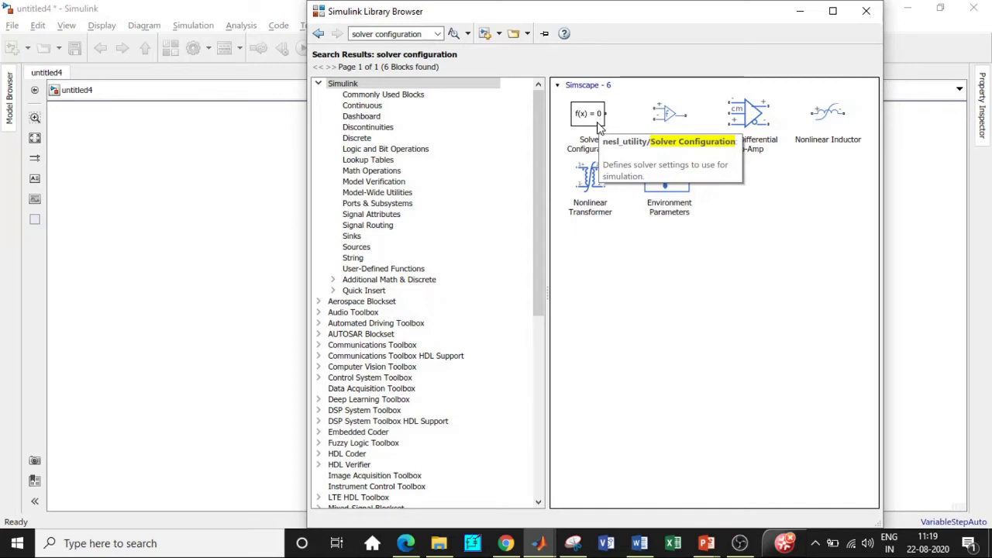
right_click(599, 127)
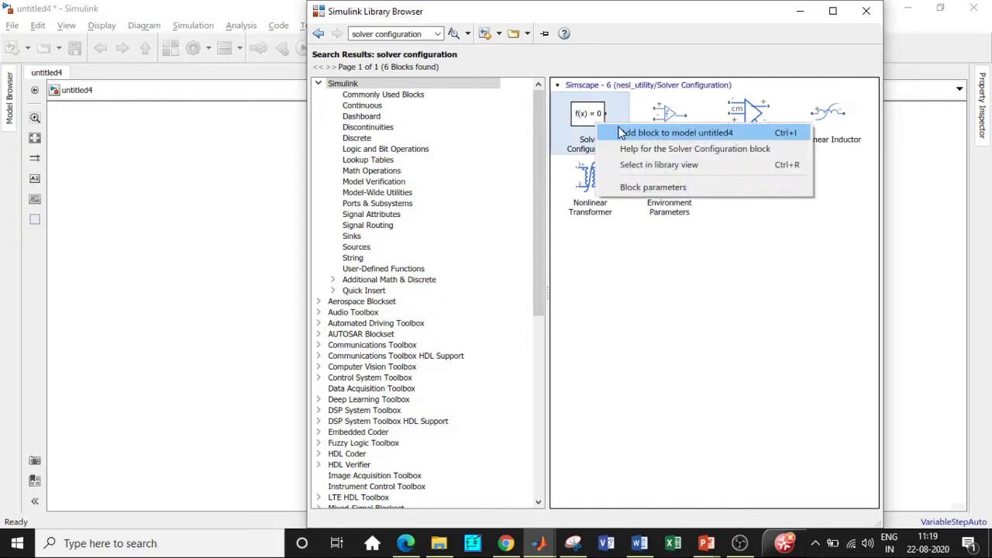
click(614, 131)
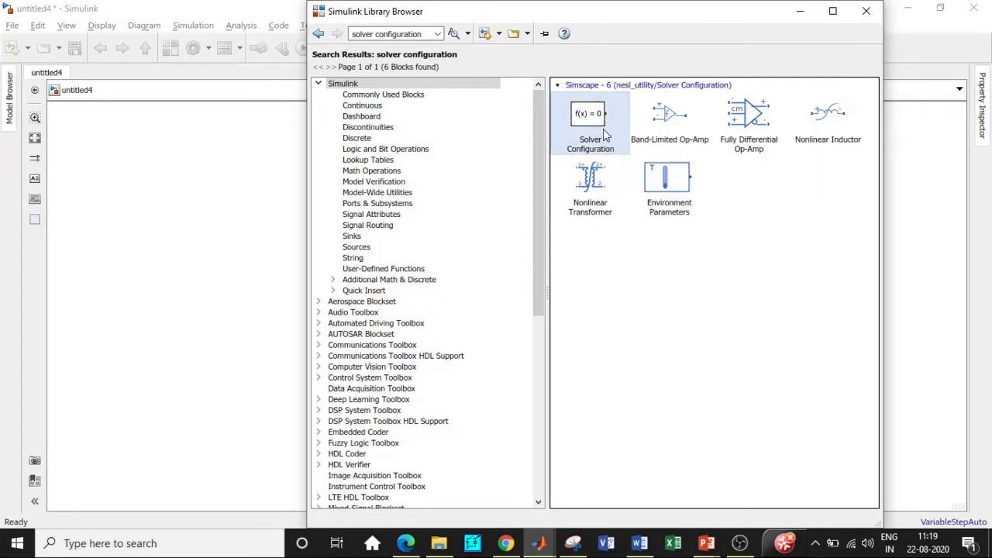
- Search 'simulink converter' and add the PS-Simulink Converter block to the model
click(422, 34)
key(BackSpace)
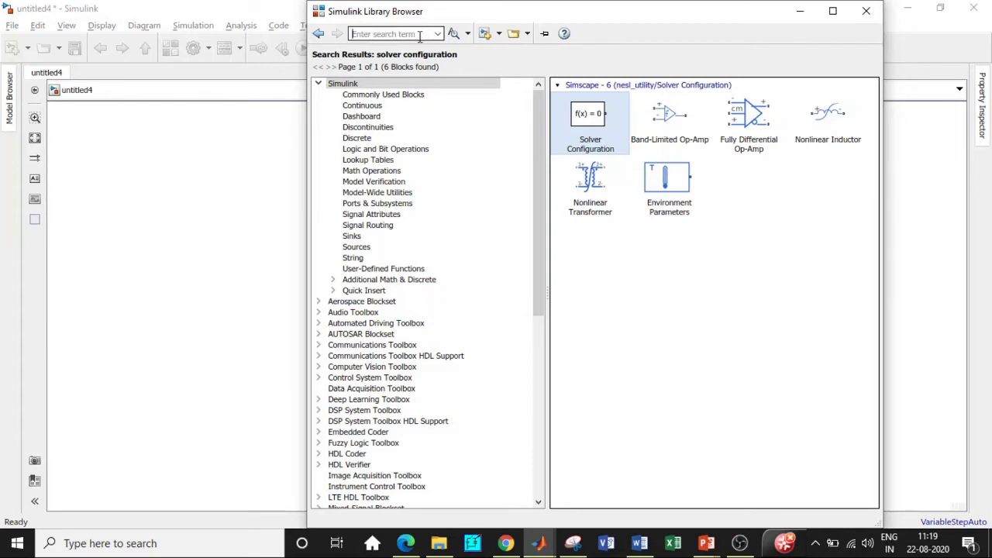
text(Simu)
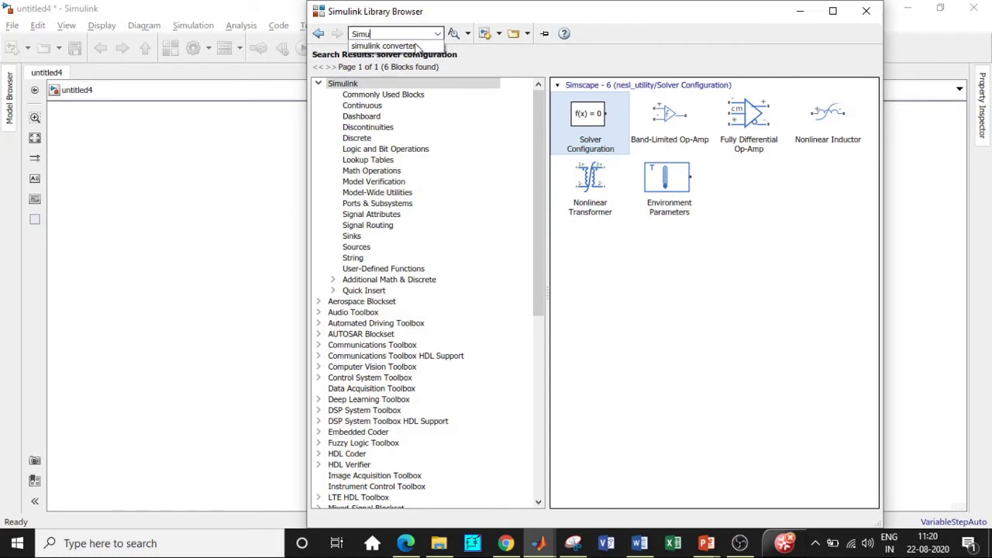
click(416, 46)
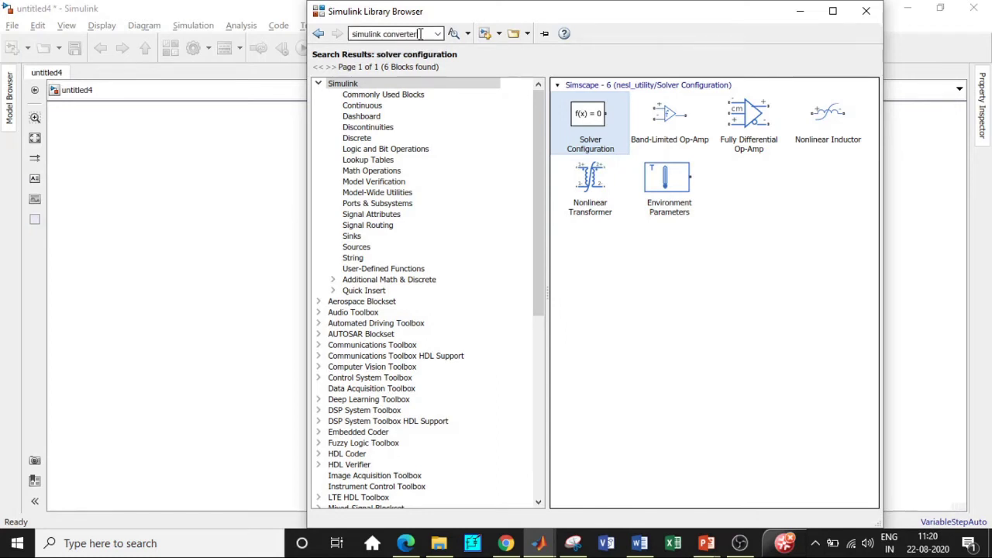
click(575, 131)
right_click(593, 129)
click(610, 267)
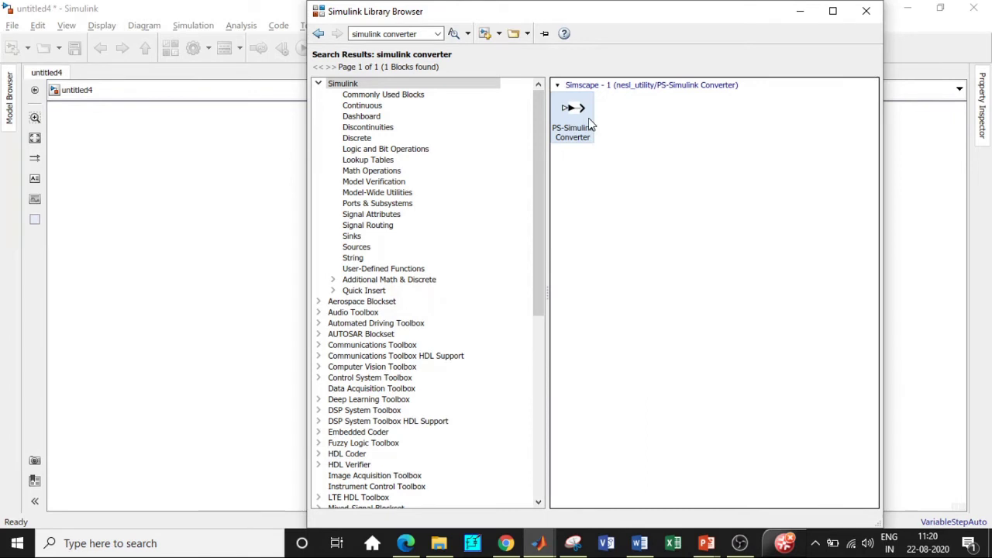
mouse_move(588, 119)
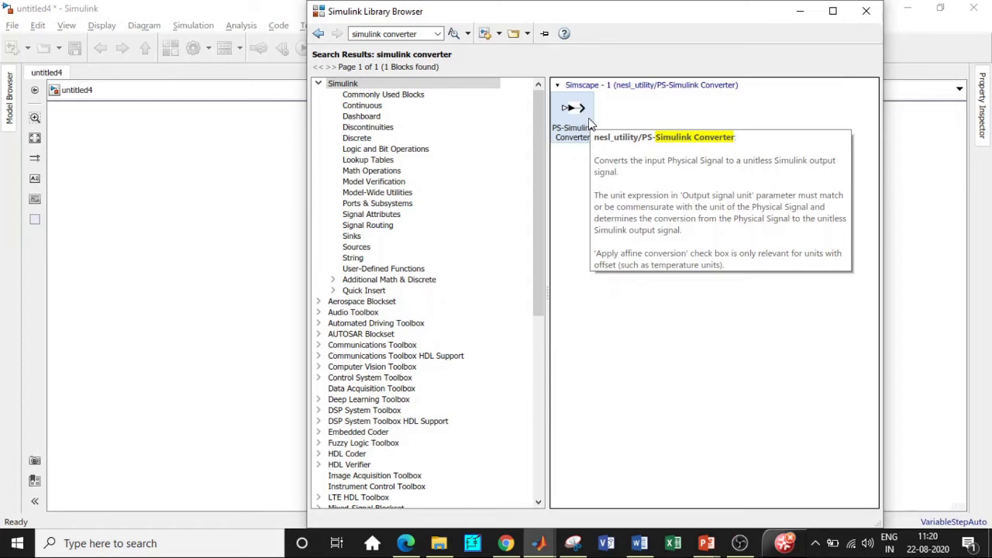
- Search 'resistor' and add the Resistor block to the model
click(419, 35)
key(BackSpace)
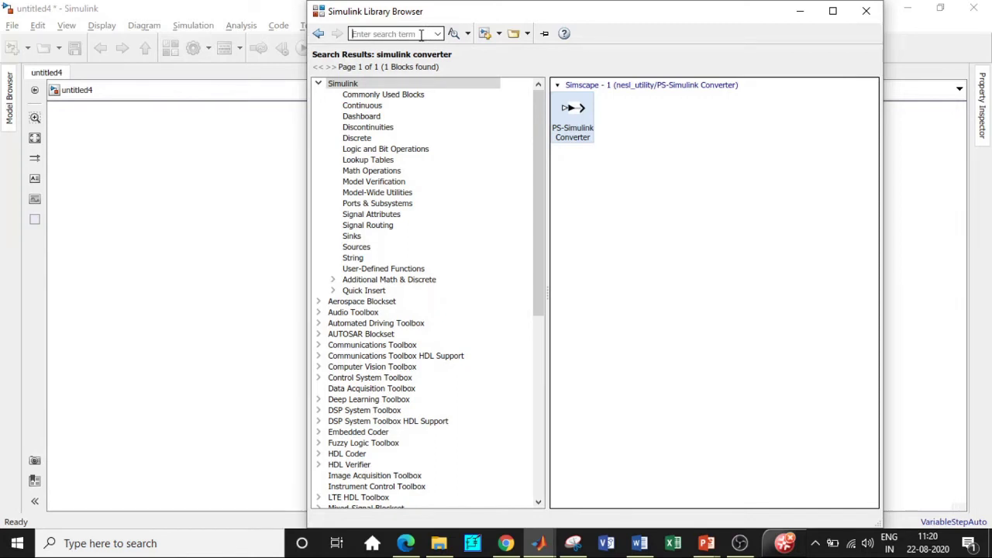
text(resistor)
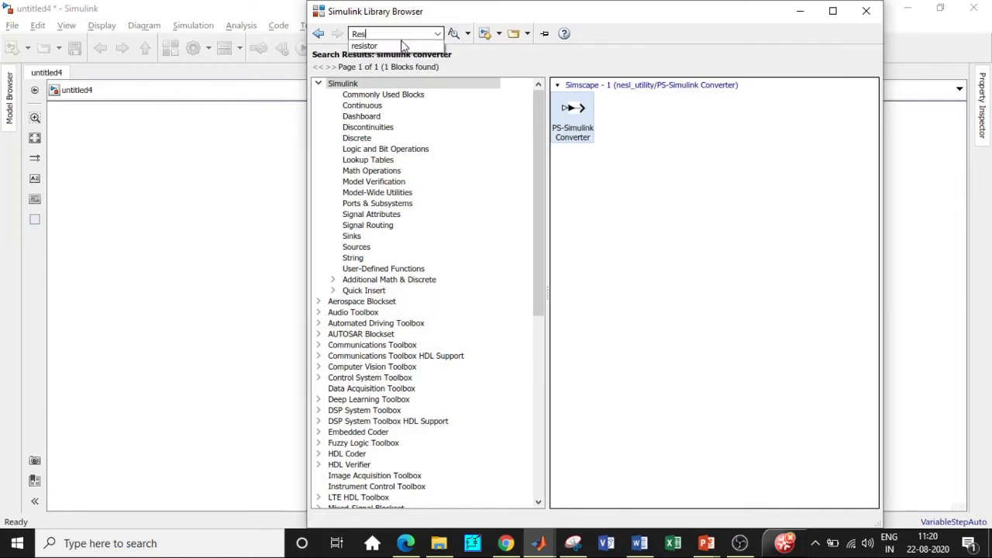
key(Return)
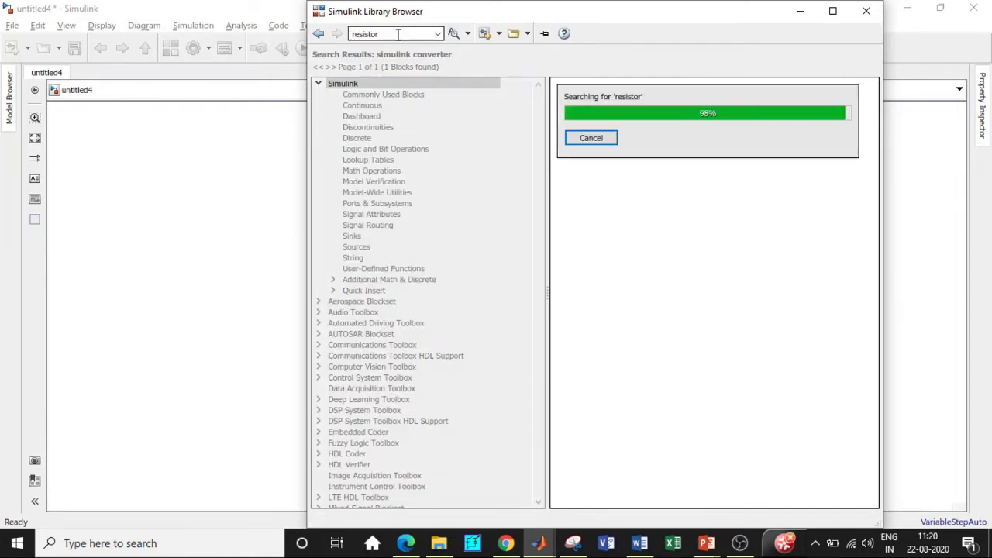
scroll(623, 313, down, 1)
right_click(624, 336)
click(655, 347)
- Search 'operational amplifier' and add the Op-Amp block to the model
click(396, 34)
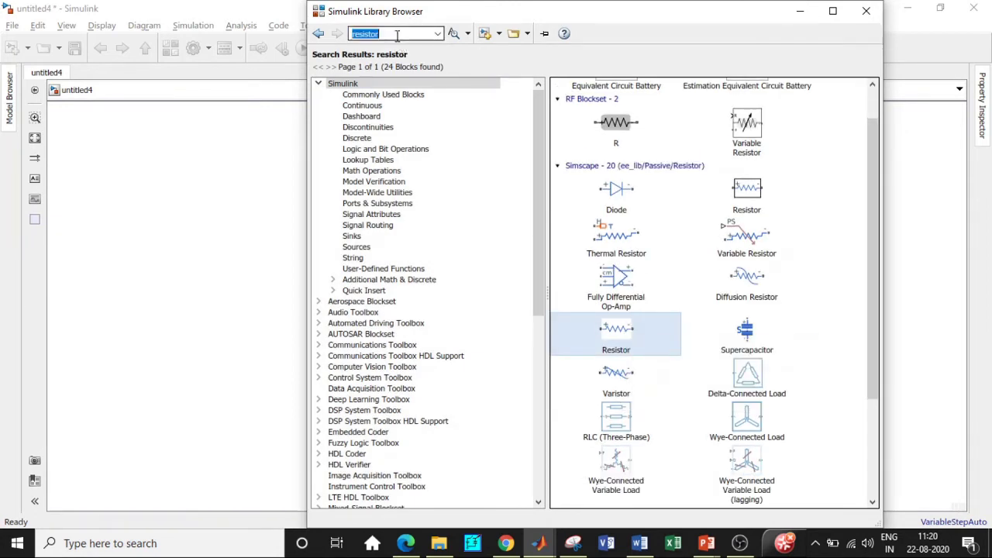
text(op)
click(410, 46)
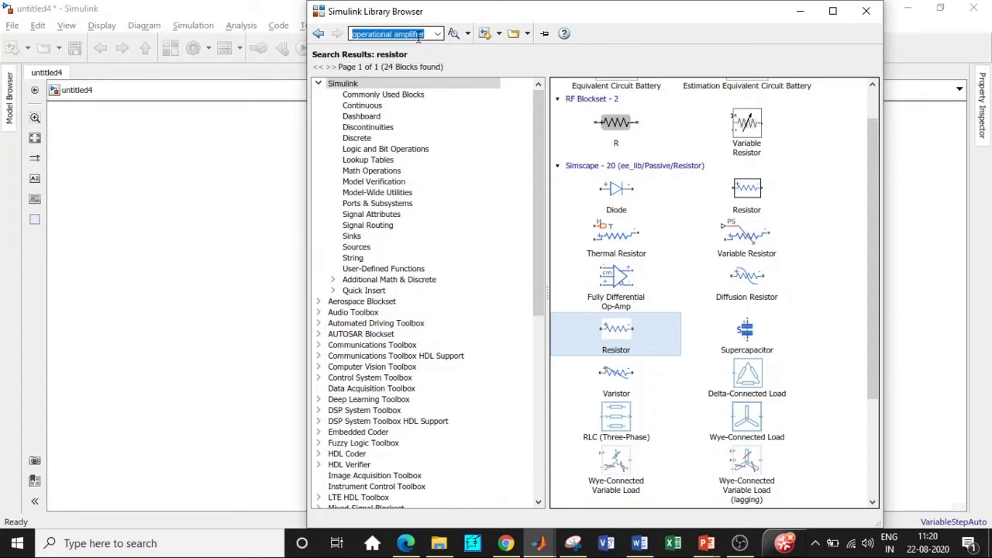
key(Return)
right_click(589, 113)
click(609, 121)
- Pull the Op-Amp, Resistor and PS-Simulink Converter off the stacked pile
click(799, 11)
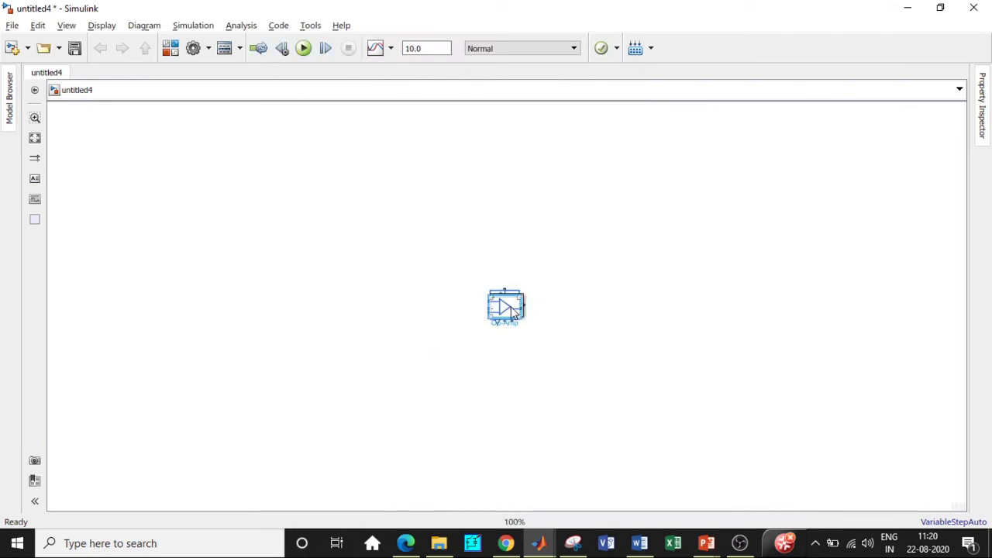
drag(511, 310, 423, 241)
mouse_move(505, 308)
mouse_down()
mouse_move(254, 220)
mouse_move(257, 177)
mouse_move(176, 245)
mouse_move(206, 208)
mouse_move(56, 301)
mouse_up()
drag(493, 394, 362, 340)
drag(48, 301, 264, 220)
click(502, 314)
drag(502, 314, 277, 385)
- Spread out the Solver Configuration, ground, Voltage Sensor and AC Voltage Source blocks
click(504, 313)
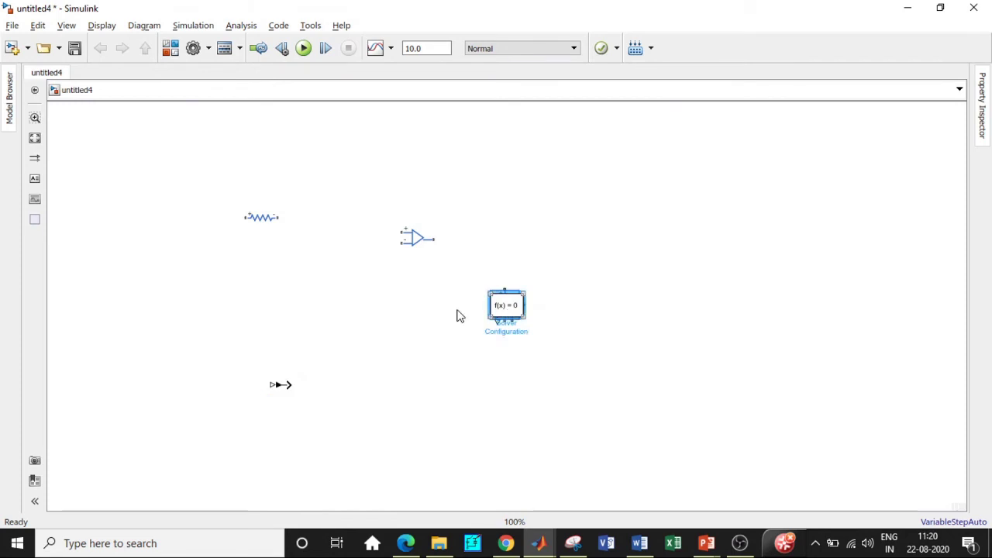
drag(505, 310, 133, 361)
drag(506, 310, 261, 313)
click(505, 310)
drag(505, 310, 140, 244)
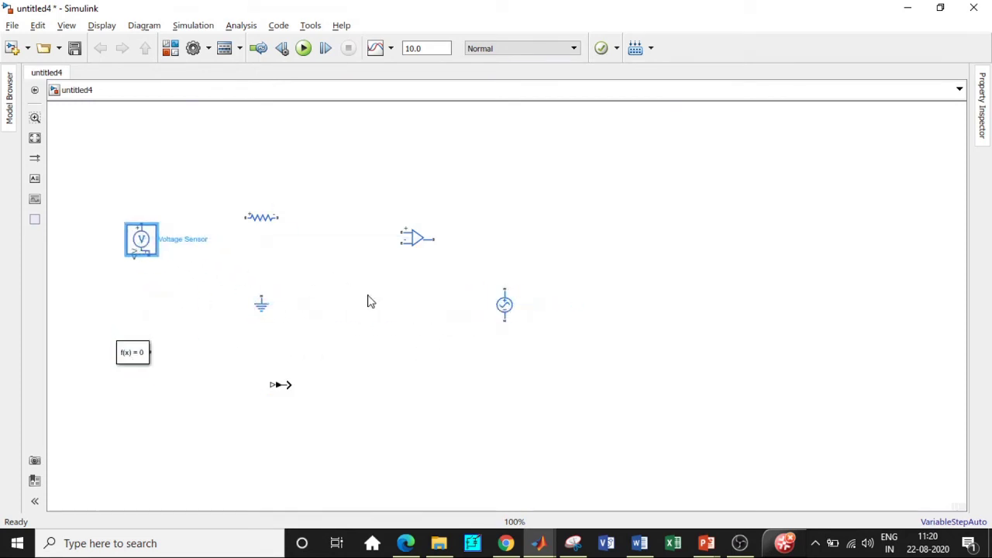
drag(504, 306, 290, 264)
drag(268, 303, 341, 350)
drag(297, 275, 262, 308)
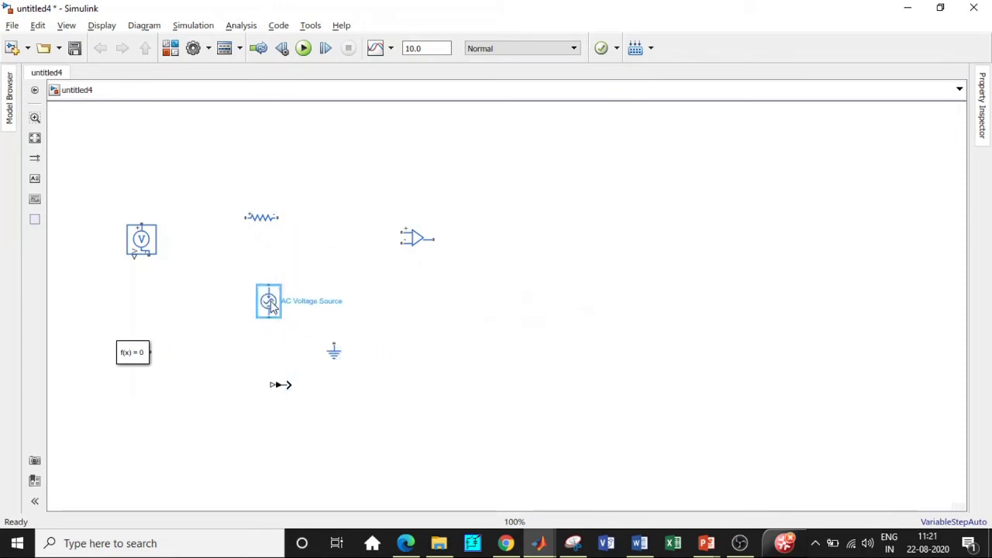
click(437, 282)
click(409, 234)
click(428, 282)
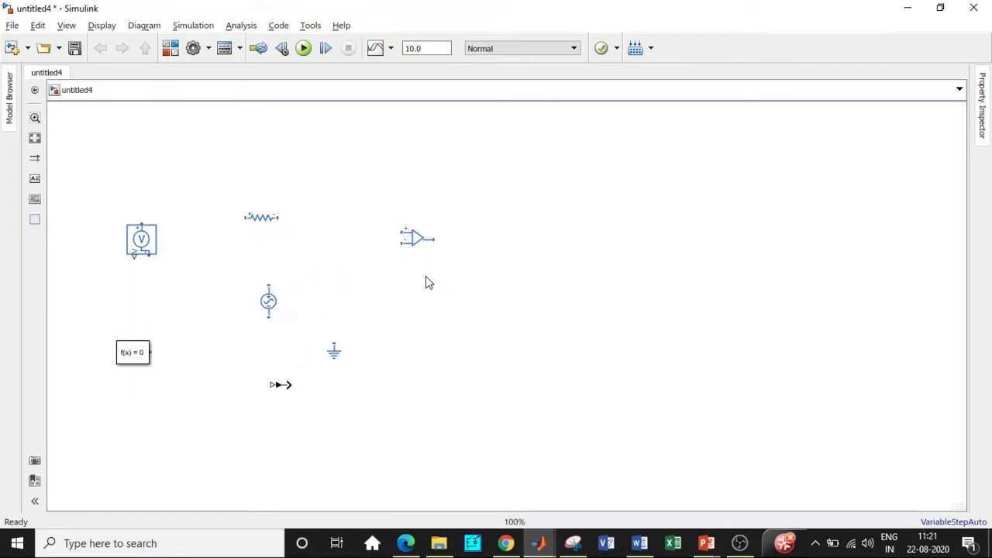
click(411, 237)
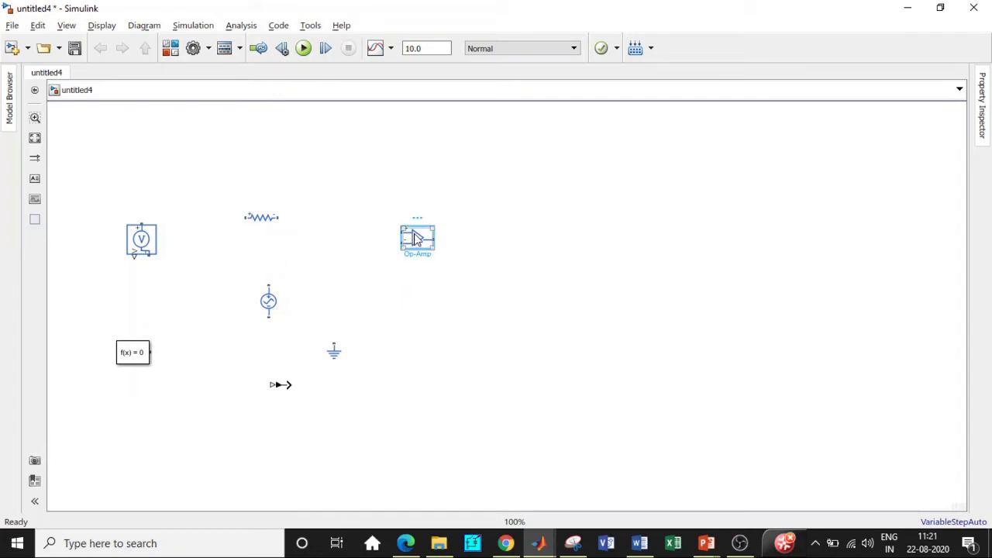
- Flip the Op-Amp up-down and place the Resistor beside its input
right_click(415, 237)
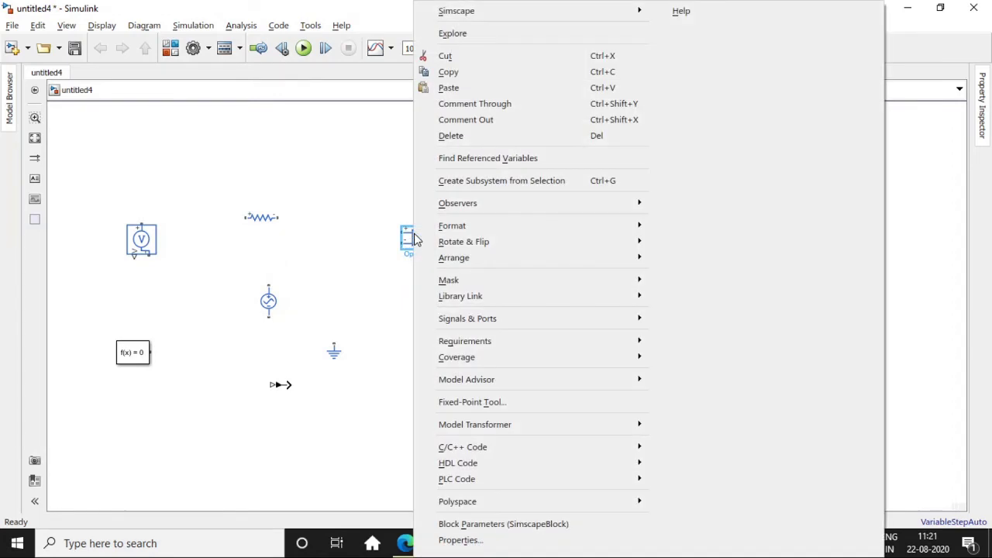
mouse_move(476, 245)
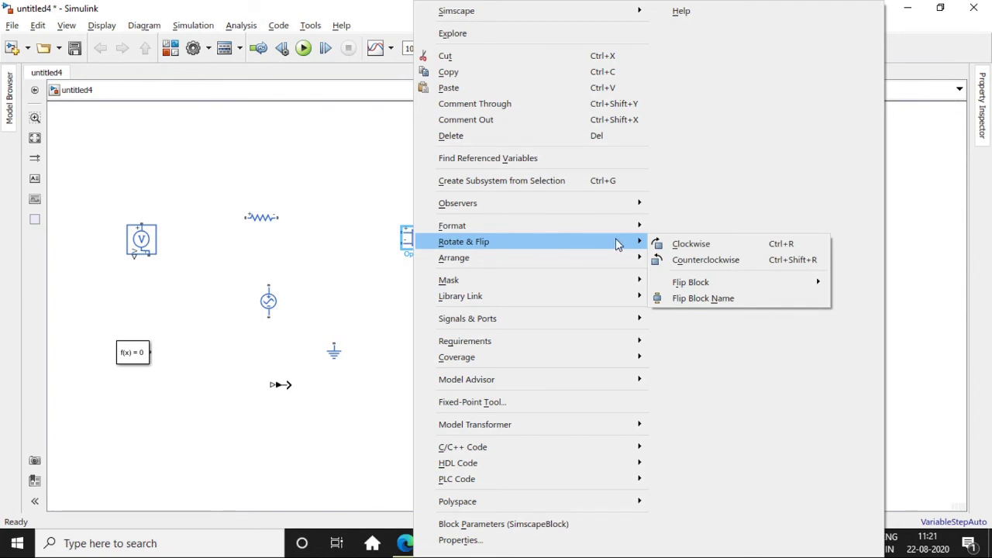
mouse_move(710, 282)
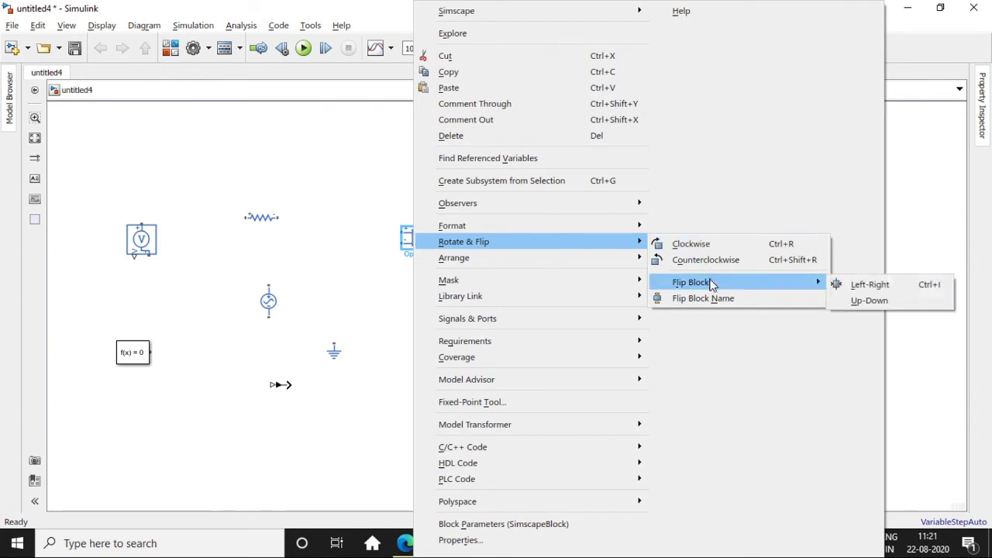
click(876, 302)
click(252, 224)
drag(260, 222, 402, 232)
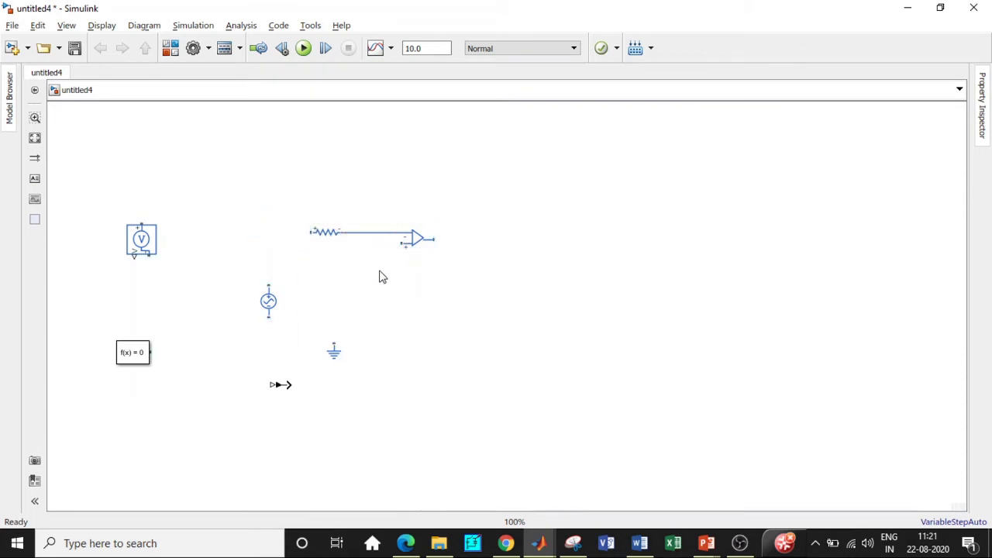
- Ground the resistor's left terminal and add second copies of the AC source and resistor
drag(270, 303, 356, 304)
drag(334, 346, 314, 230)
drag(355, 304, 327, 299)
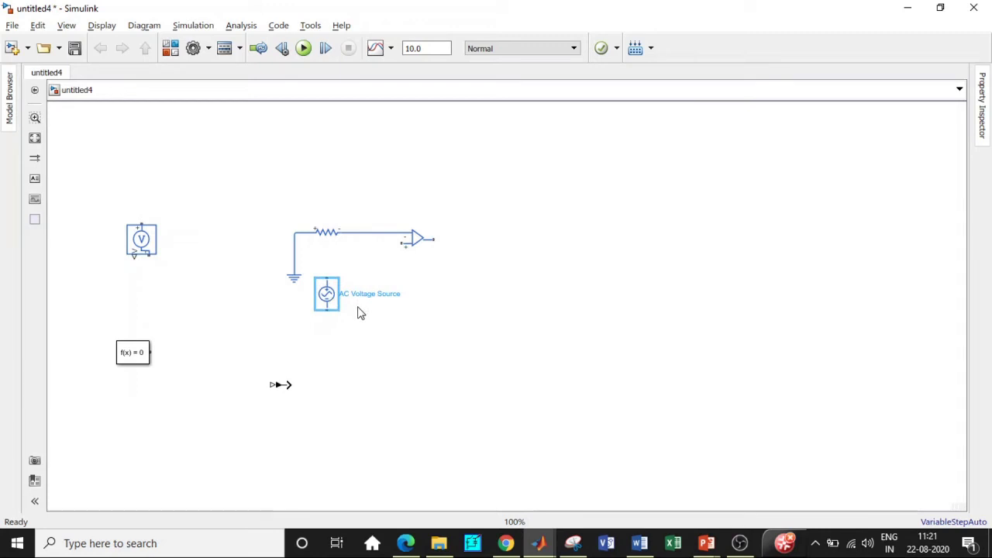
drag(326, 296, 359, 294)
click(326, 237)
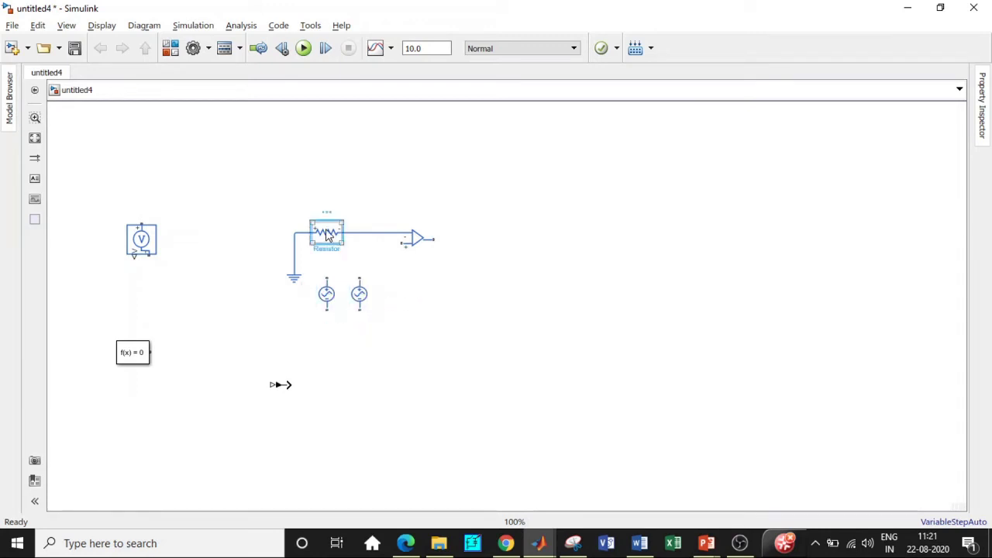
drag(326, 240, 395, 218)
drag(341, 258, 382, 266)
drag(326, 294, 314, 333)
drag(358, 294, 358, 330)
mouse_move(377, 261)
mouse_down()
mouse_move(375, 293)
mouse_move(358, 306)
mouse_move(362, 275)
mouse_up()
- Wire the left source to a resistor, ground the right source, and connect the feedback resistor
mouse_move(311, 312)
mouse_down()
mouse_move(315, 246)
mouse_move(367, 248)
mouse_move(394, 275)
mouse_move(397, 253)
mouse_up()
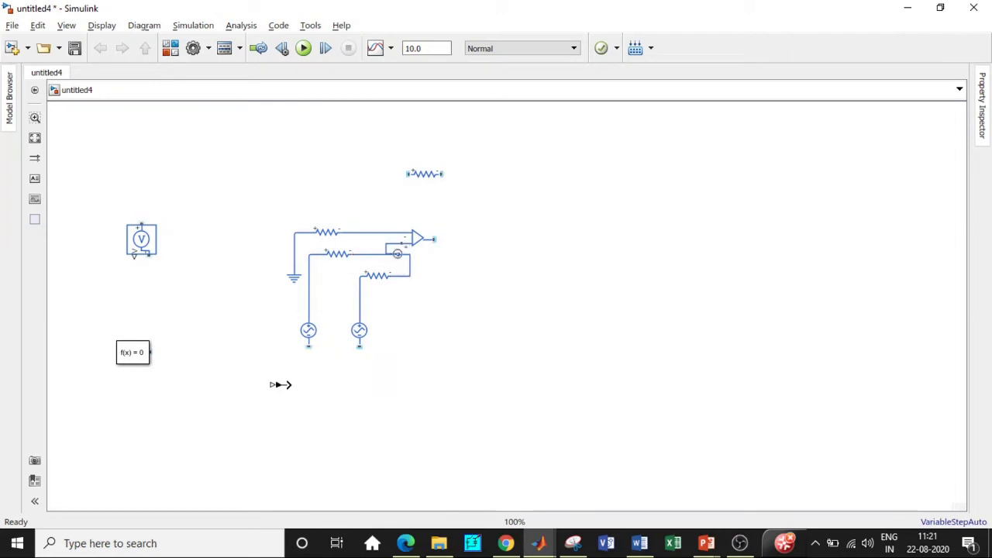
click(294, 277)
key(ctrl+c)
key(ctrl+v)
drag(306, 288, 365, 397)
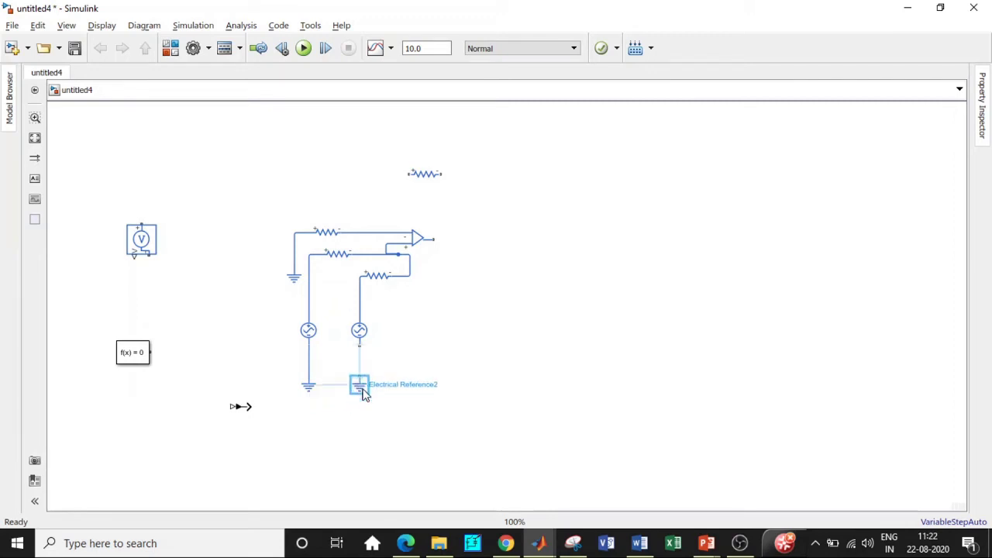
click(360, 349)
drag(360, 349, 359, 378)
click(306, 344)
mouse_move(408, 173)
mouse_down()
mouse_move(379, 215)
mouse_move(380, 233)
mouse_up()
mouse_move(442, 173)
mouse_down()
mouse_move(460, 217)
mouse_move(440, 240)
mouse_up()
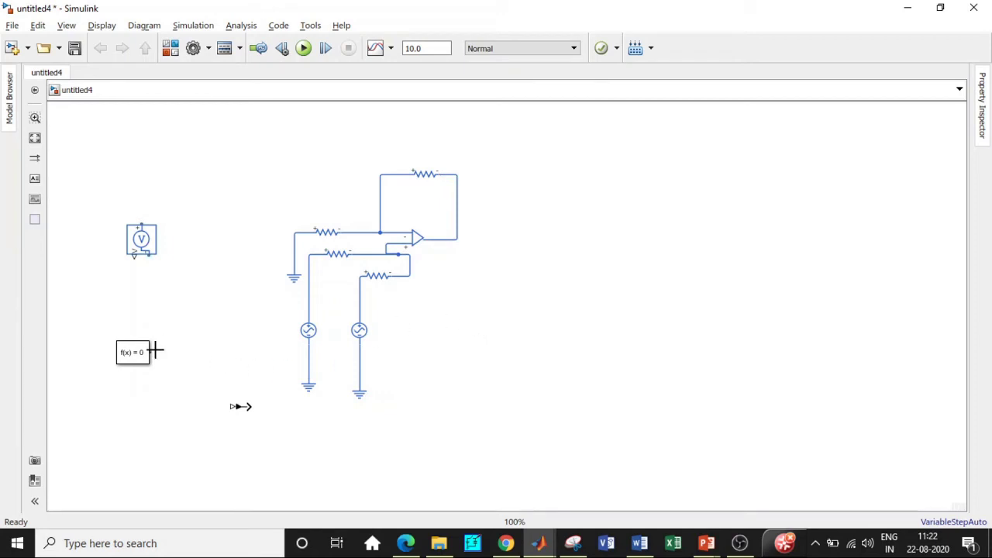
- Connect voltage sensors across the left and right AC sources
mouse_move(143, 245)
mouse_down()
mouse_move(241, 353)
mouse_move(309, 298)
mouse_up()
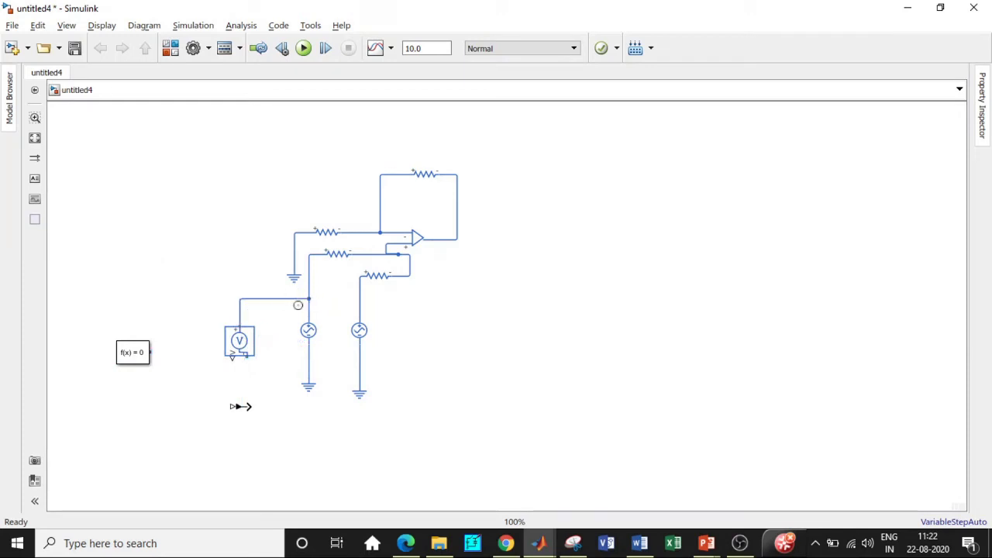
mouse_move(248, 356)
mouse_down()
mouse_move(320, 367)
mouse_move(307, 367)
mouse_up()
click(240, 348)
drag(242, 348, 358, 299)
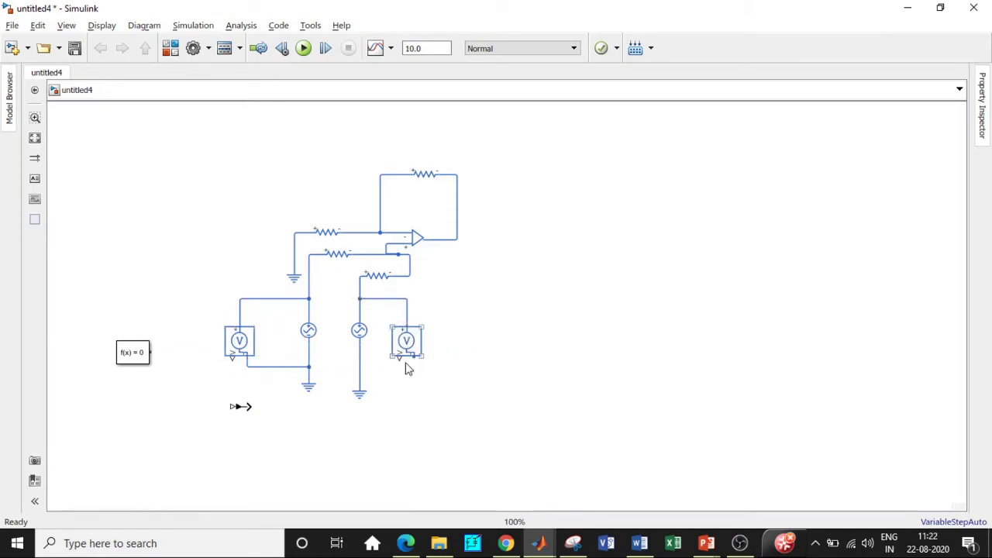
drag(411, 357, 359, 361)
- Add a third voltage sensor at the op-amp output and two more PS-Simulink converters
click(245, 411)
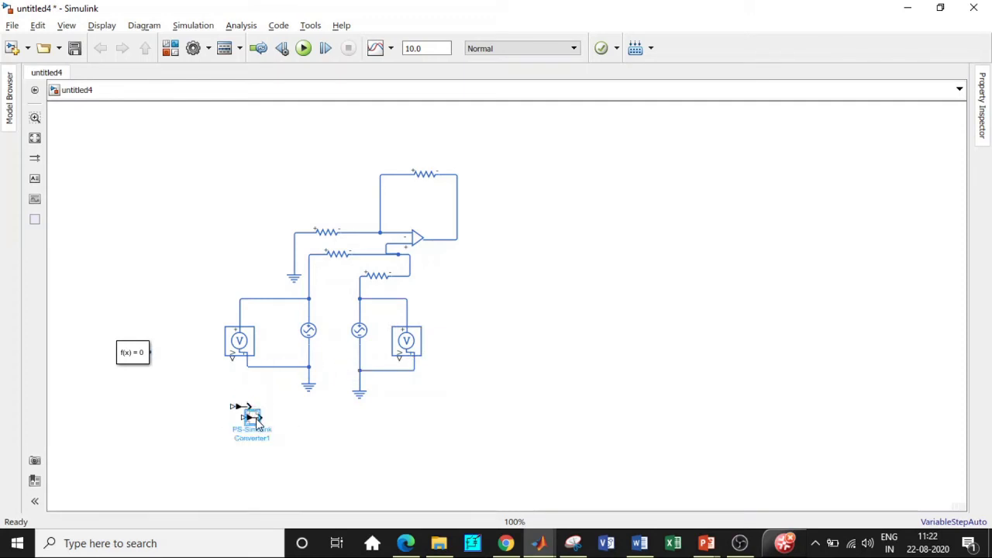
drag(245, 409, 244, 444)
click(237, 353)
drag(236, 350, 458, 238)
drag(553, 315, 415, 371)
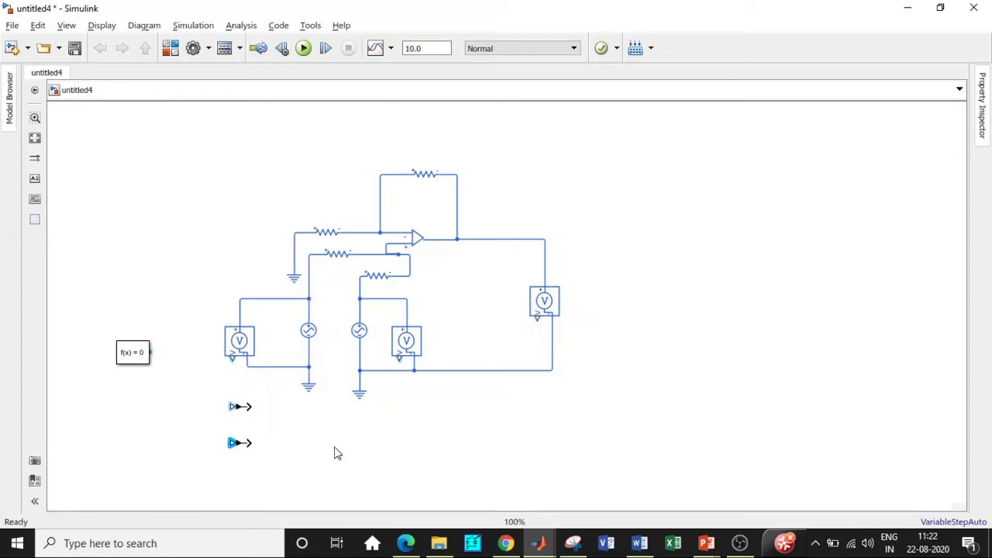
key(ctrl+v)
key(Delete)
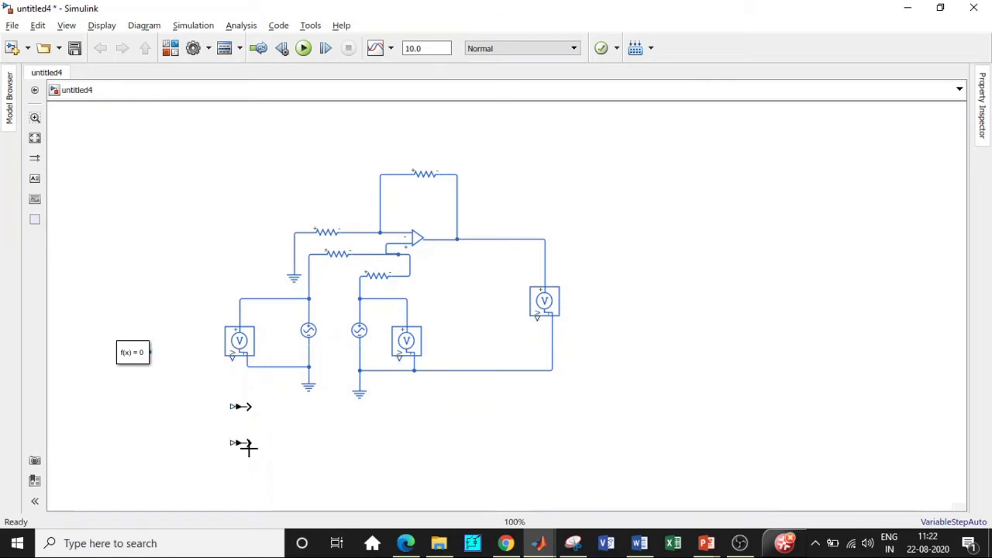
click(239, 444)
drag(239, 445, 336, 482)
click(454, 449)
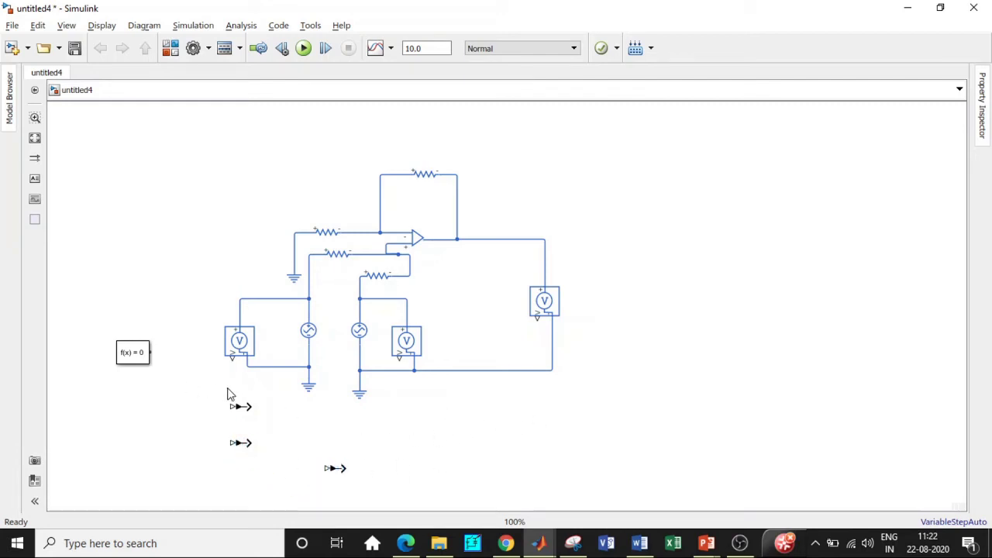
- Search the library for 'scope' and add the Scope block to the model
click(171, 48)
triple_click(426, 35)
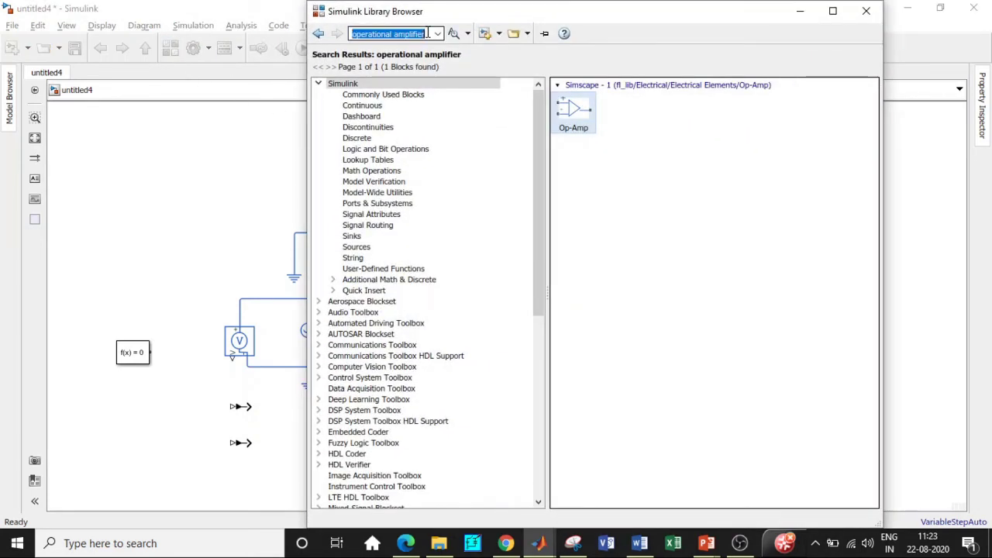
text(scope)
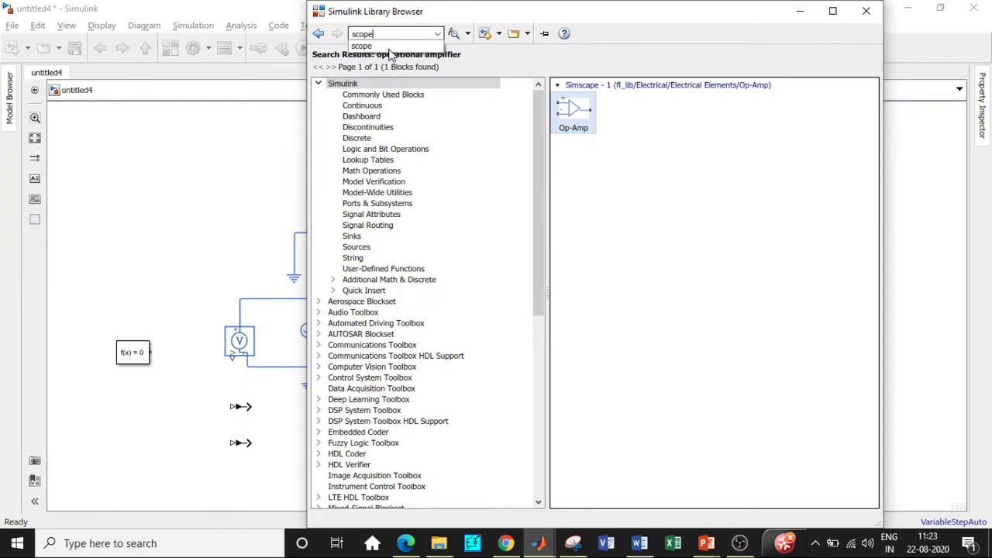
key(Return)
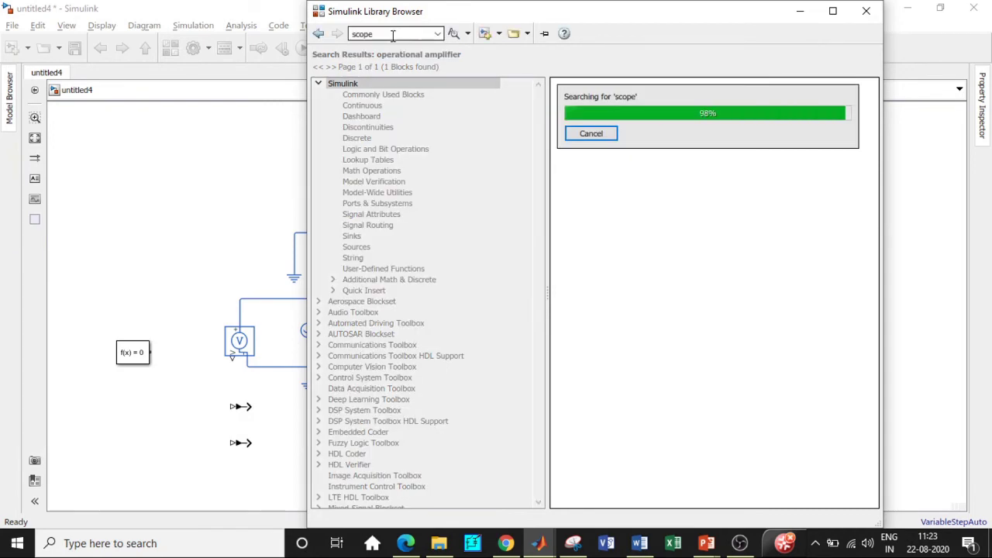
click(599, 117)
right_click(612, 118)
click(632, 122)
click(802, 14)
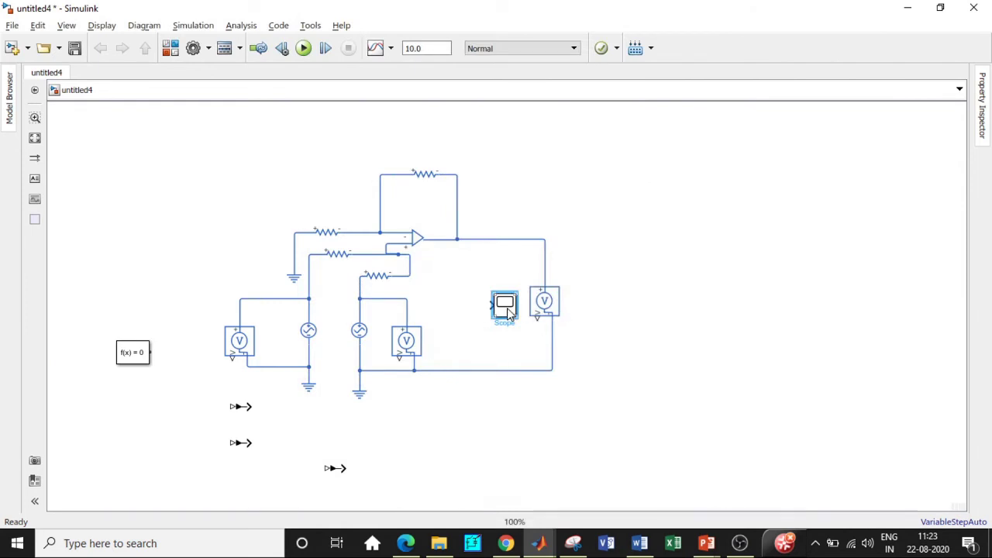
- Move the Scope right, feed all three sensors into its inputs, and connect the f(x)=0 block
drag(511, 309, 754, 224)
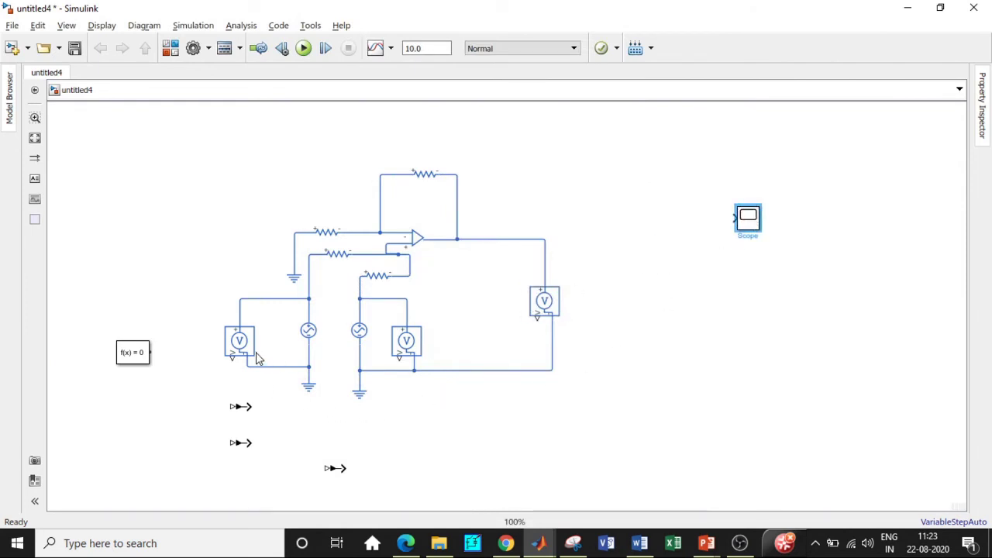
drag(234, 356, 733, 218)
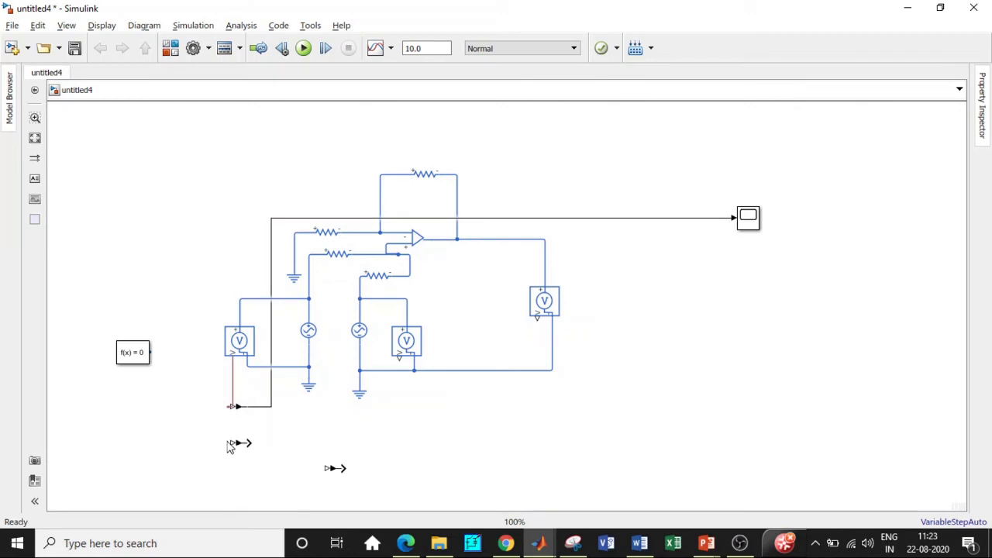
drag(399, 355, 232, 442)
drag(398, 357, 736, 224)
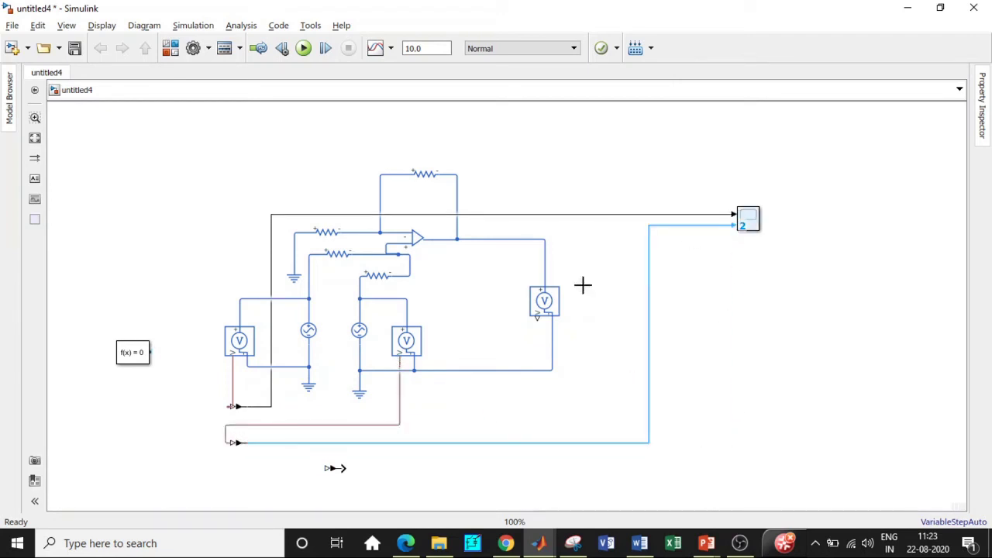
drag(537, 318, 734, 229)
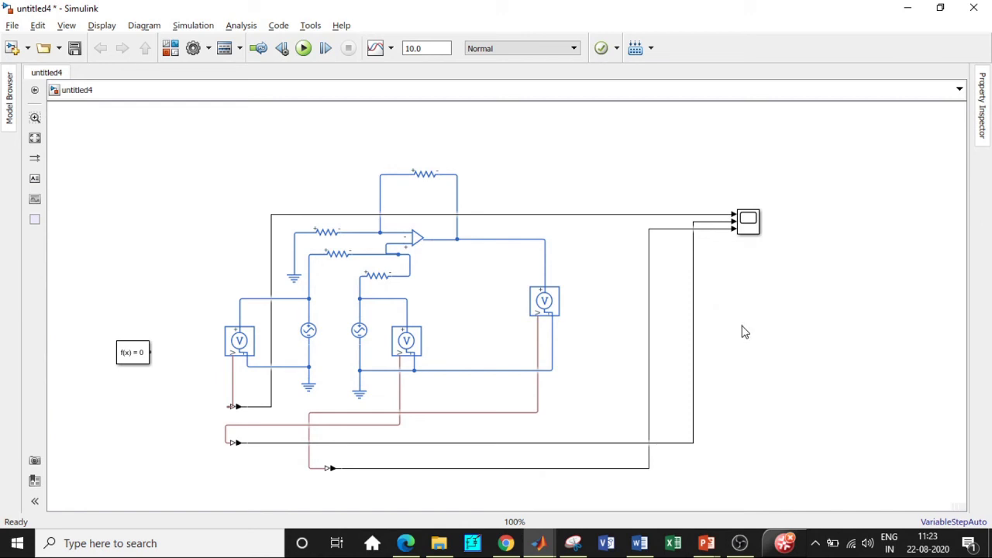
mouse_move(149, 353)
mouse_down()
mouse_move(308, 381)
mouse_move(292, 367)
mouse_up()
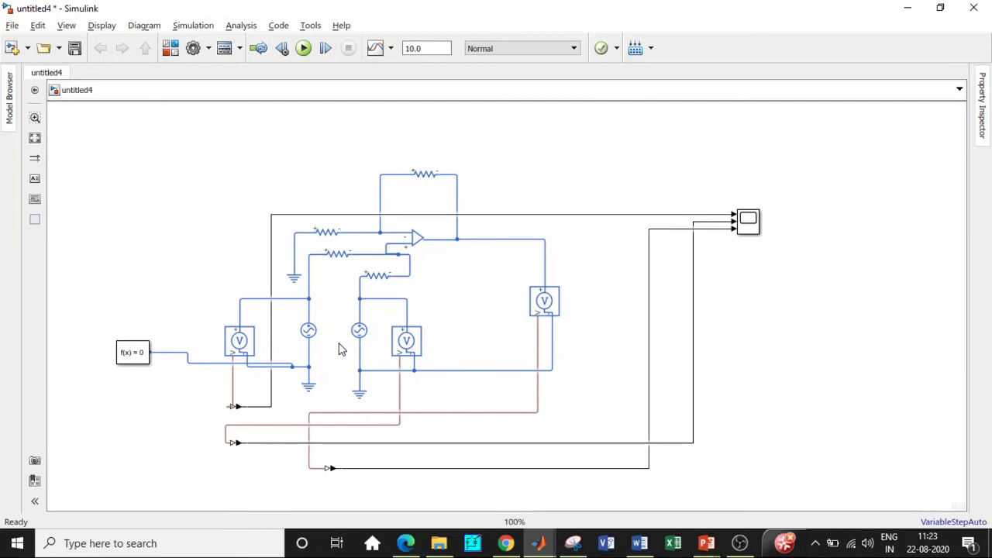
- Set the feedback resistor and the inverting-input resistor to 5 kOhm
click(423, 178)
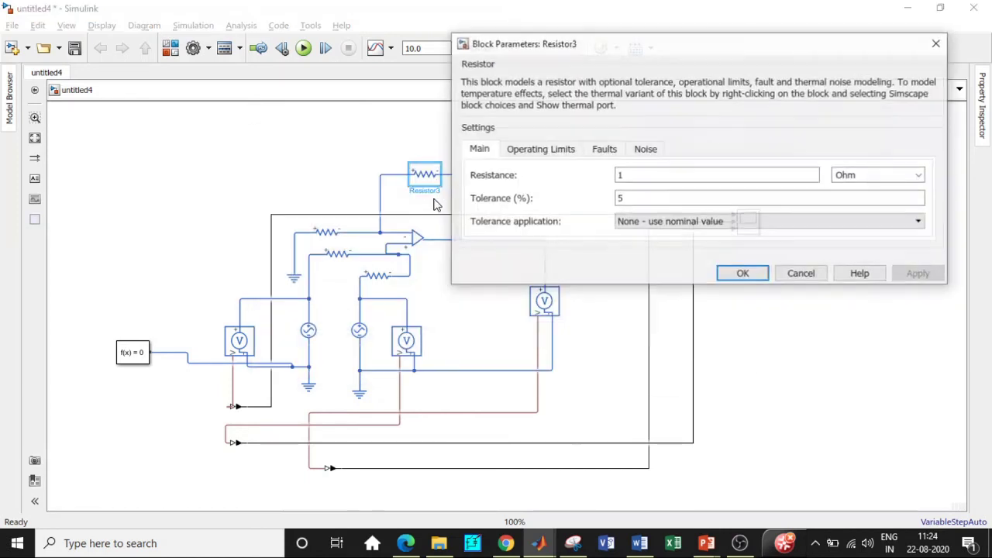
text(5)
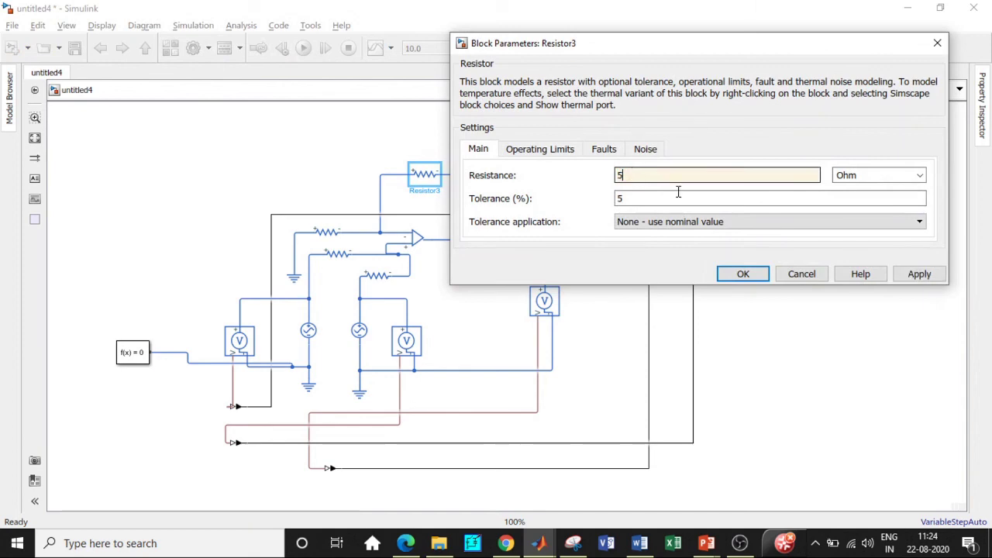
click(918, 175)
click(886, 201)
click(742, 274)
click(336, 233)
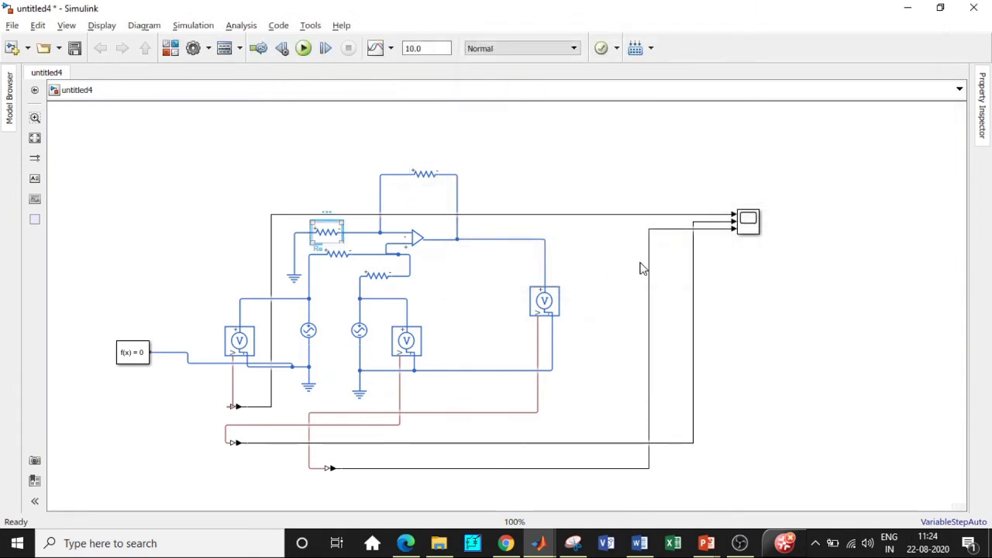
double_click(609, 236)
text(5)
click(821, 233)
click(782, 258)
click(643, 331)
- Set Resistor1 and Resistor2 to 5 kOhm each
click(338, 256)
double_click(341, 261)
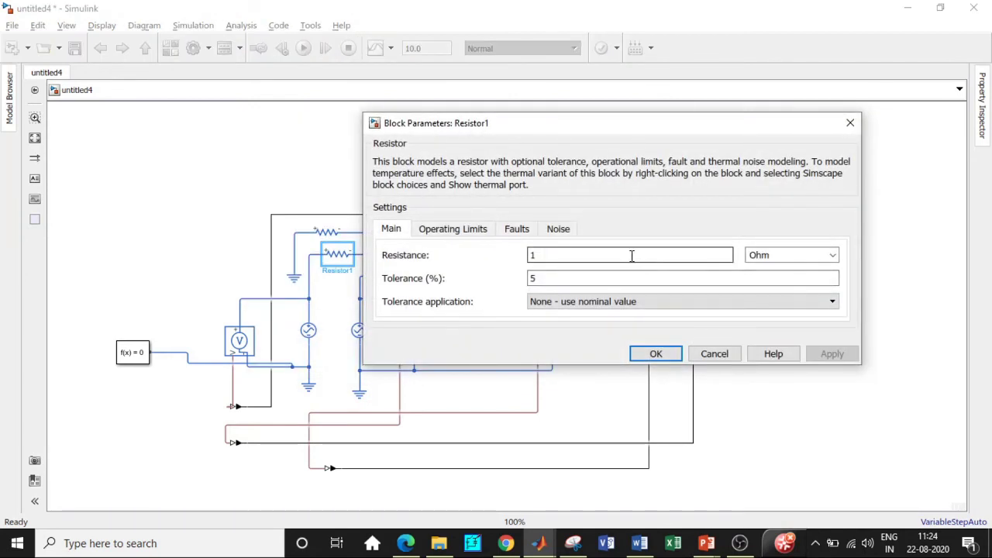
text(5)
click(832, 255)
click(783, 284)
click(655, 353)
key(ctrl+c)
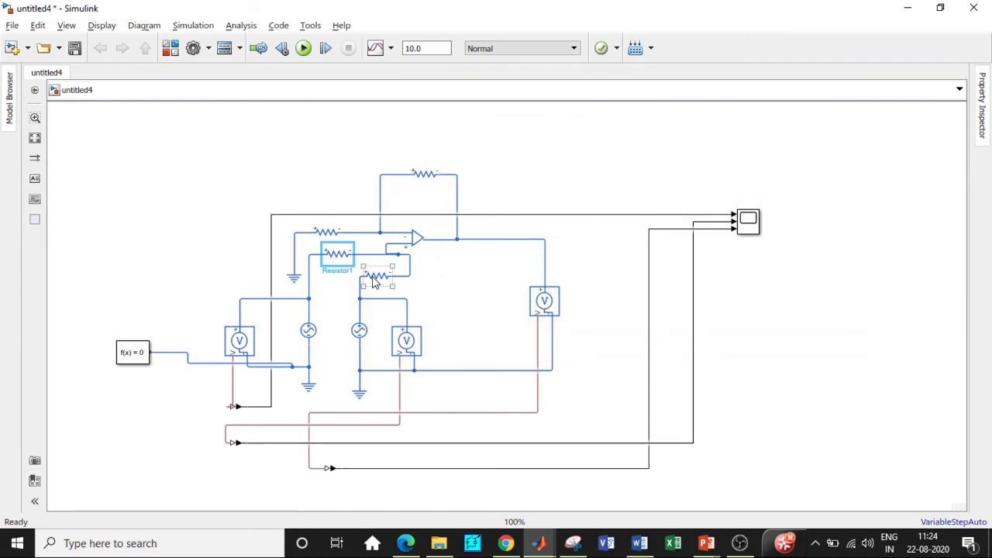
key(ctrl+v)
key(Return)
double_click(642, 276)
text(5)
click(858, 276)
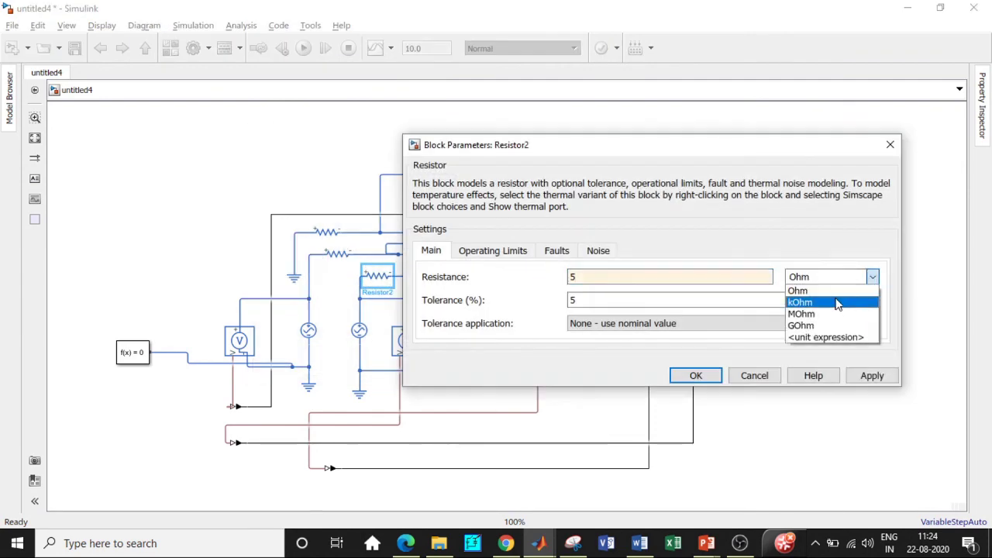
click(839, 302)
click(695, 375)
- Give the first AC voltage source a peak amplitude of 4 V
double_click(308, 330)
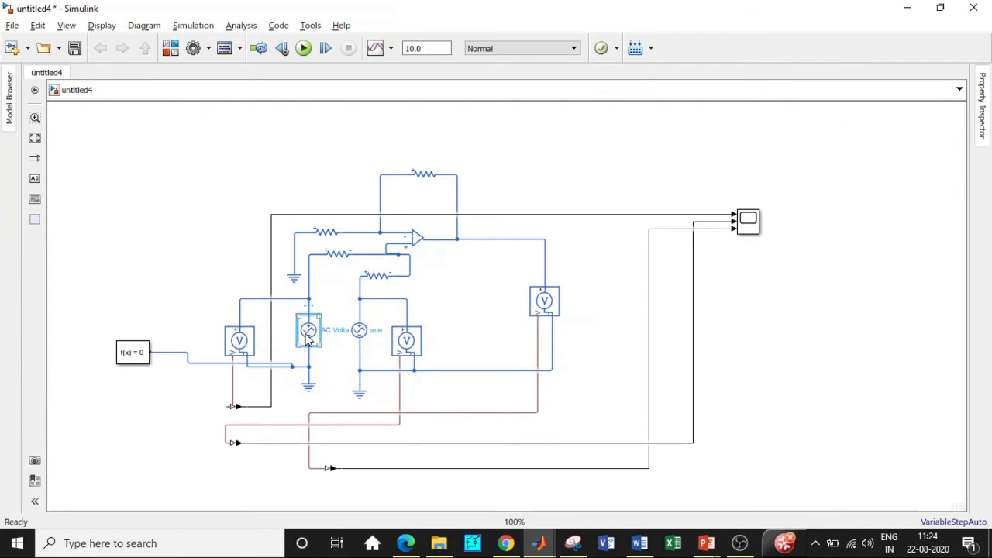
double_click(514, 338)
text(4)
double_click(532, 381)
- Finish the first source at 1000 Hz, then set AC Voltage Source1 to 2 V peak at 1000 Hz
text(1000)
click(613, 438)
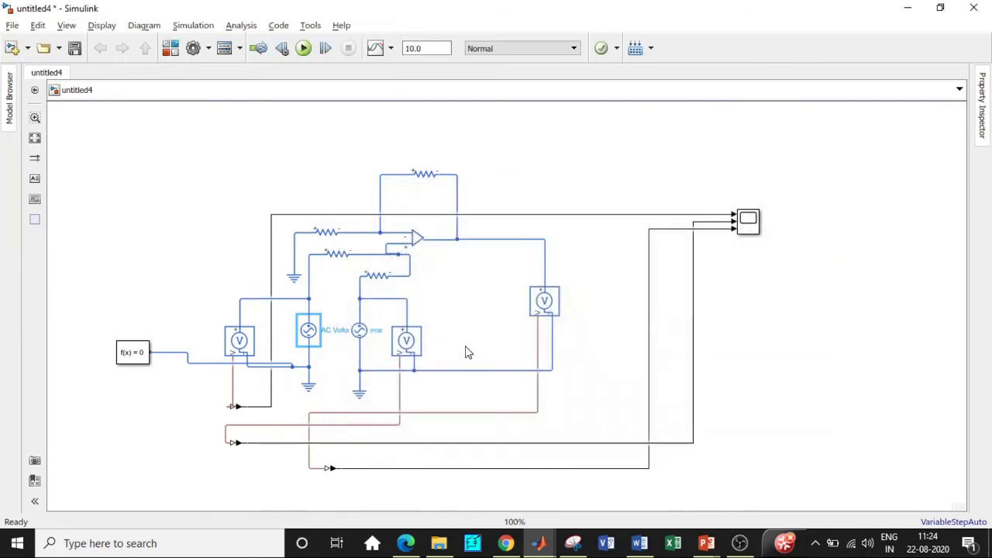
double_click(358, 330)
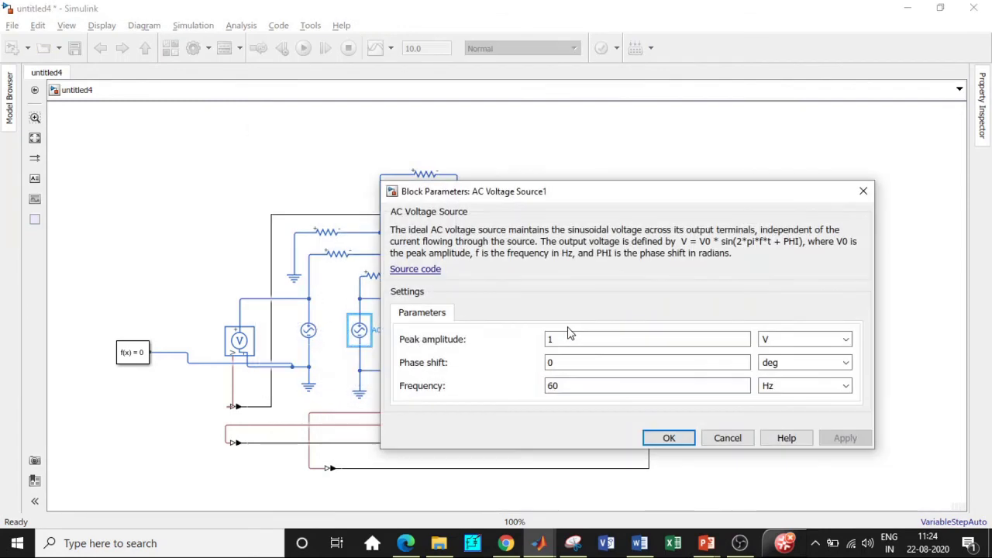
text(2)
double_click(574, 385)
text(1000)
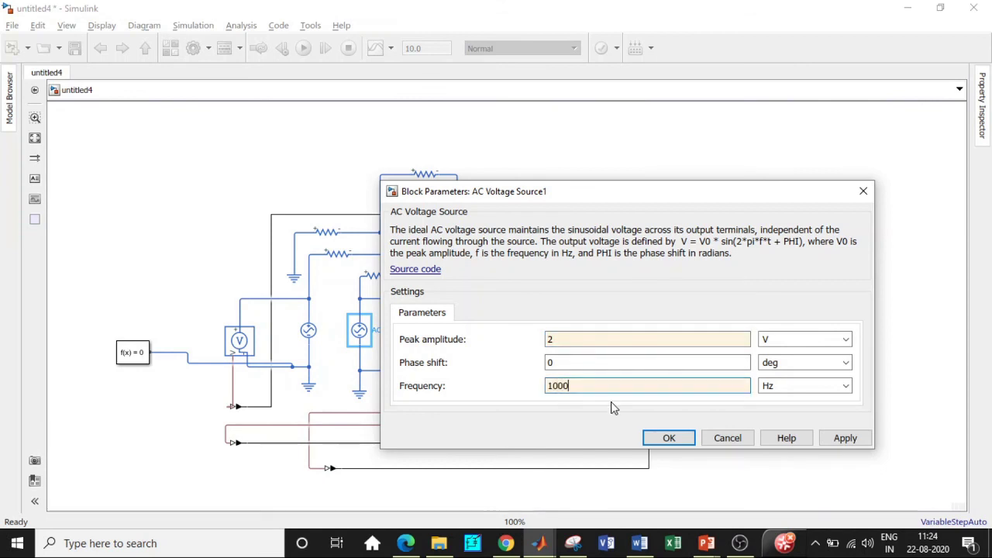
click(661, 436)
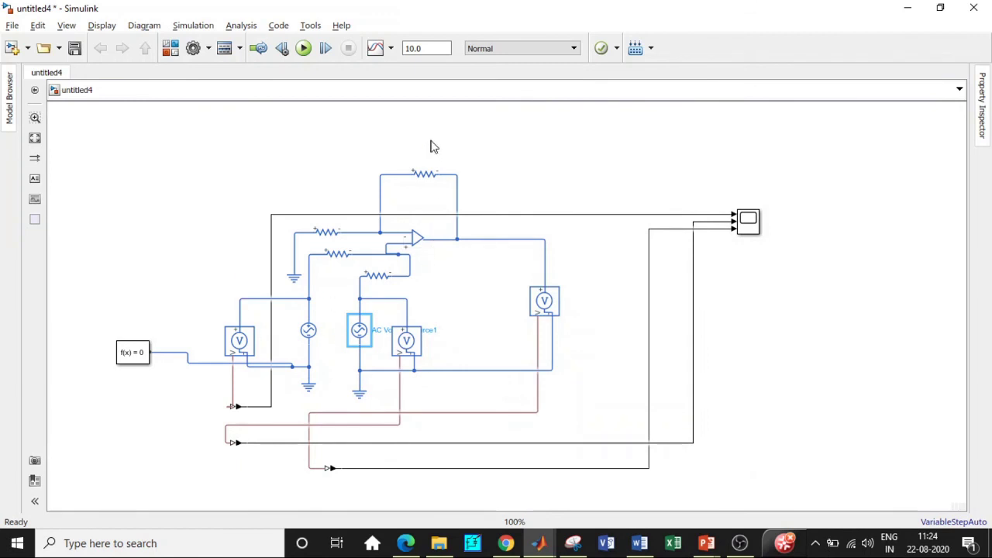
- Run the simulation with a 0.003 s stop time and select the Scope block
double_click(431, 46)
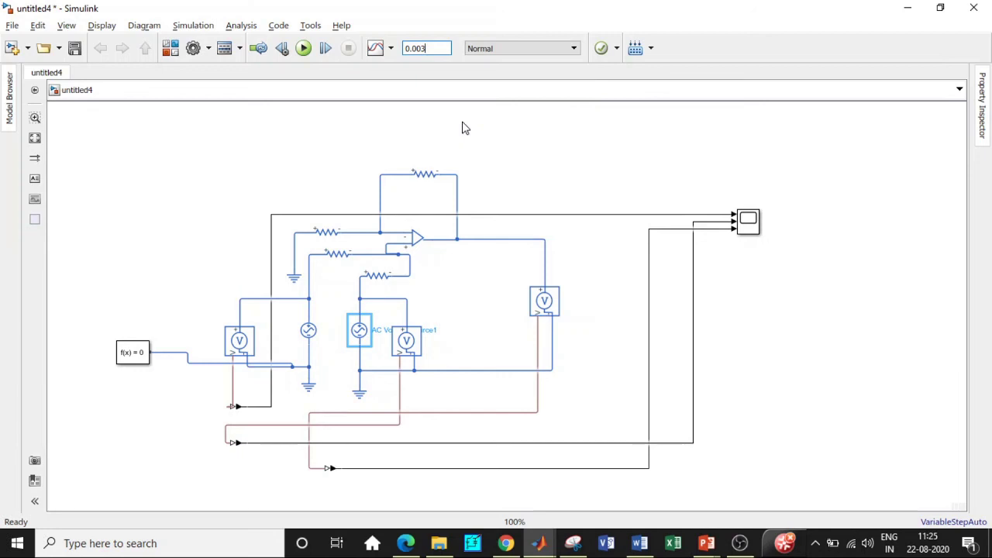
click(303, 49)
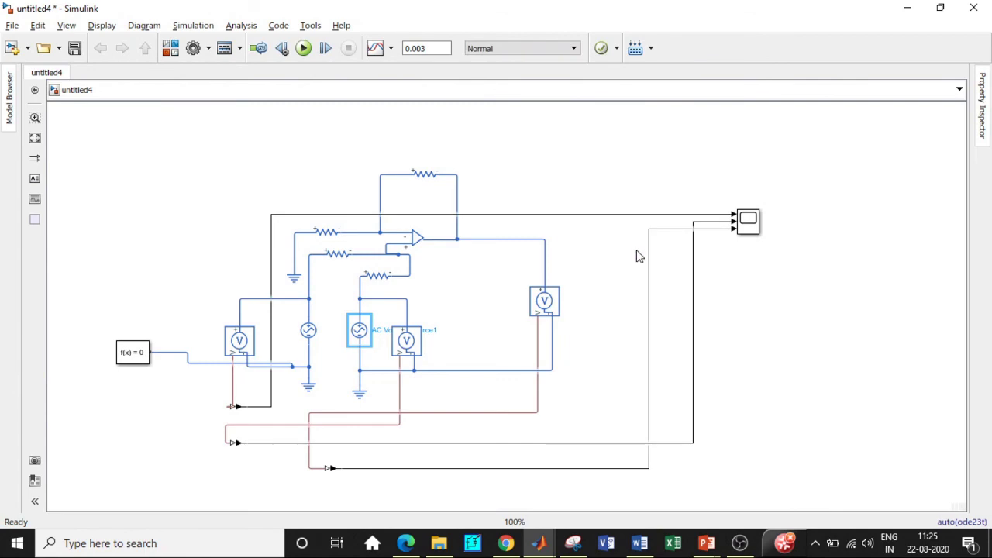
click(750, 225)
double_click(749, 225)
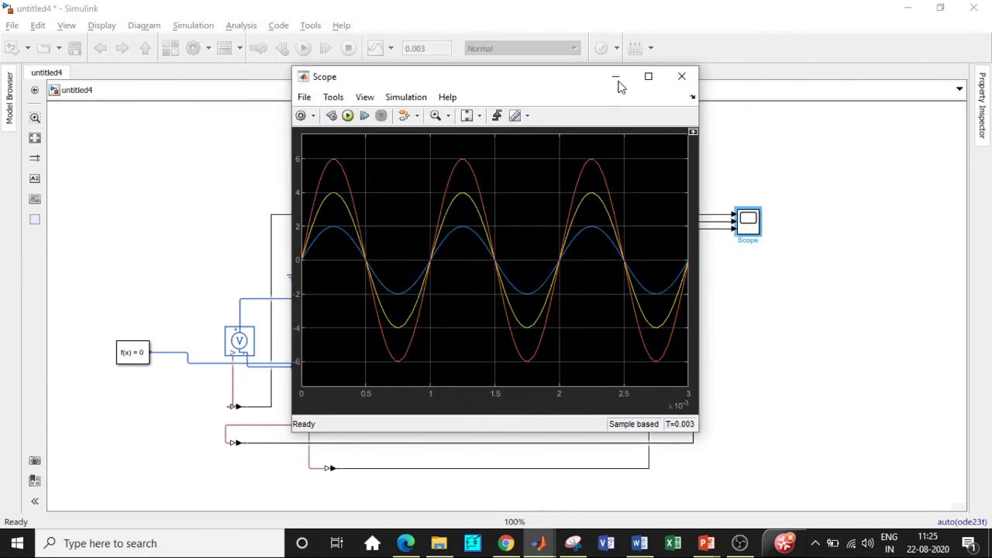
click(648, 76)
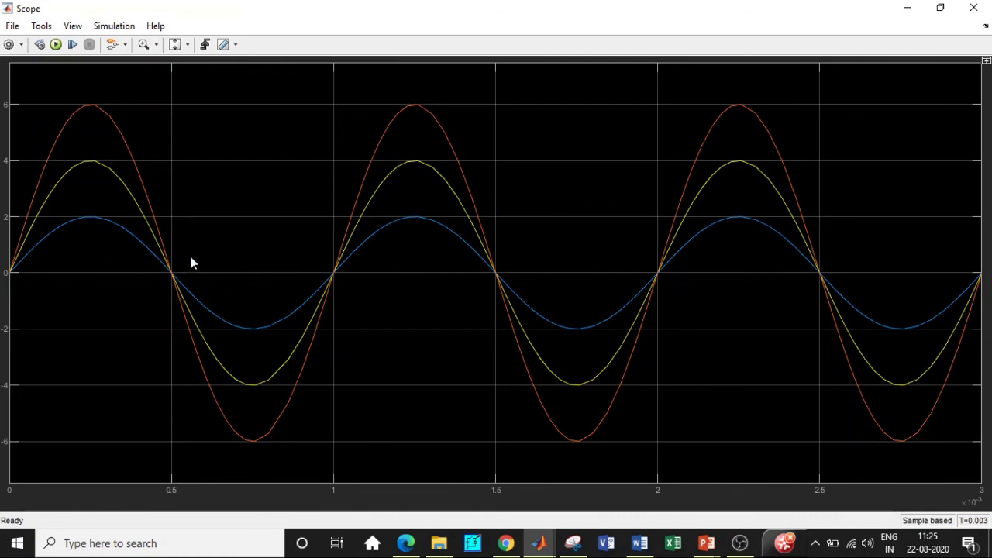
click(974, 8)
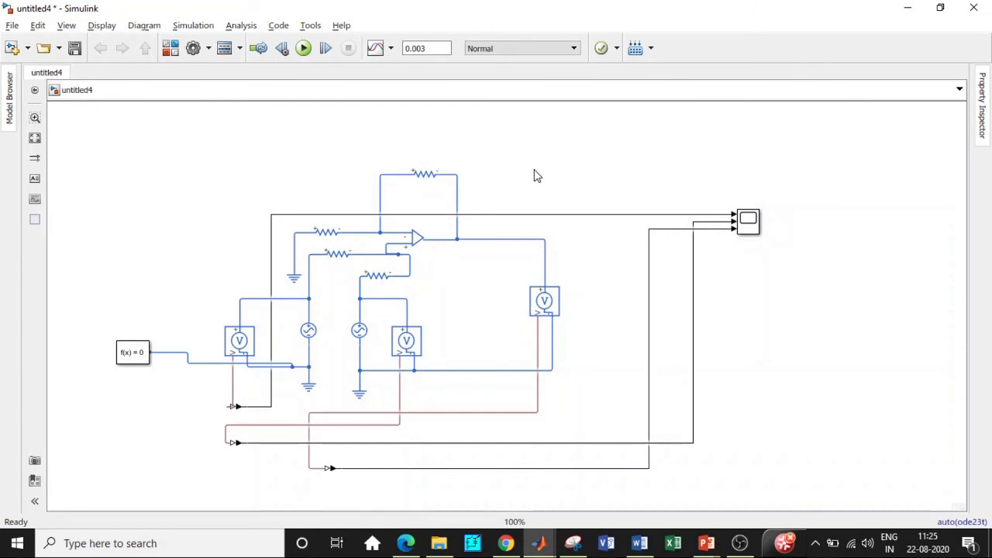